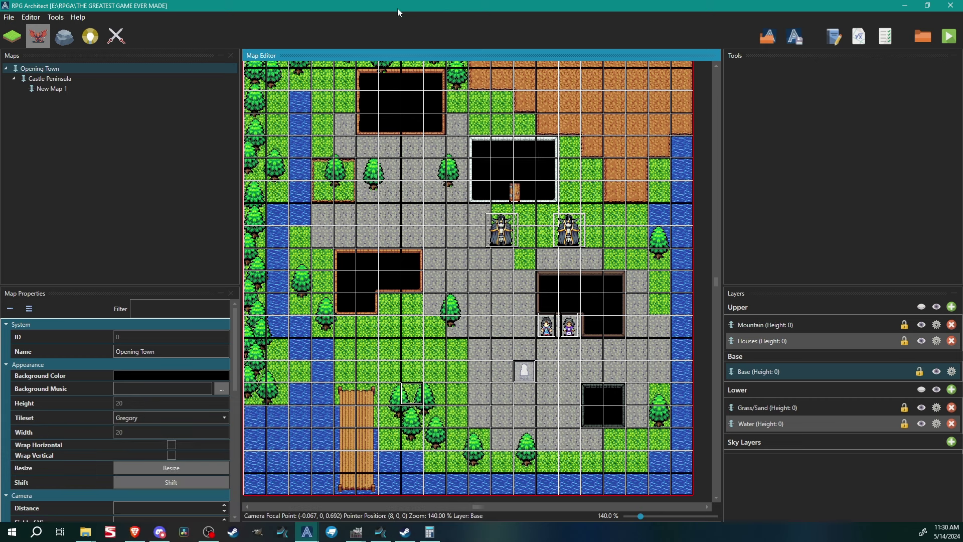
- Nudge the Opening Town map slightly, then open the RPG Database with F9
middle_drag(430, 260, 436, 265)
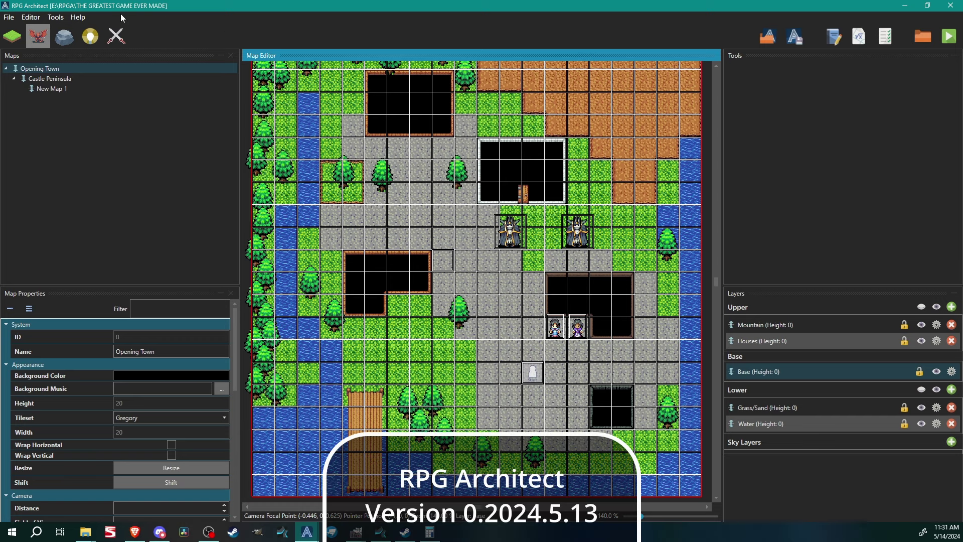
key(F9)
- Maximize the RPG Database window and switch to its Items page from the left tree
double_click(498, 83)
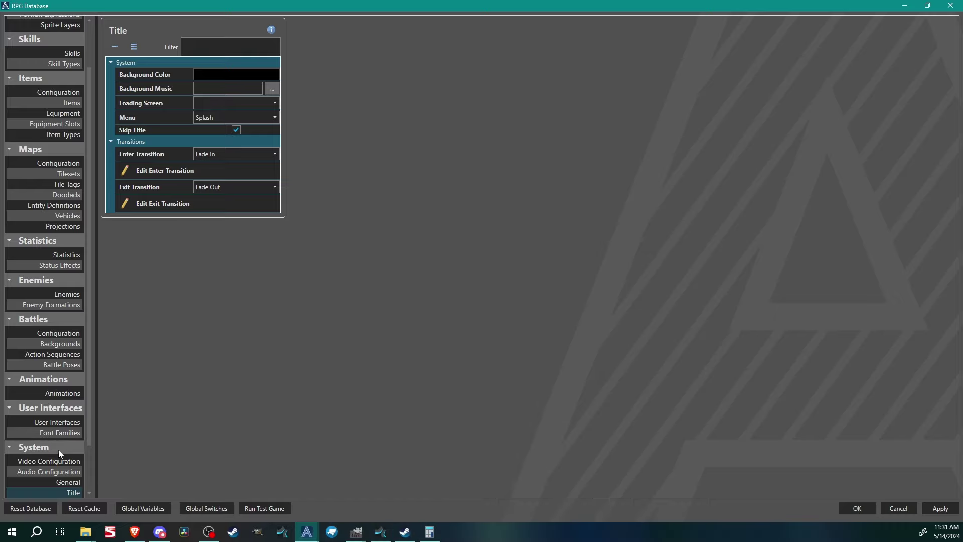
scroll(58, 450, up, 3)
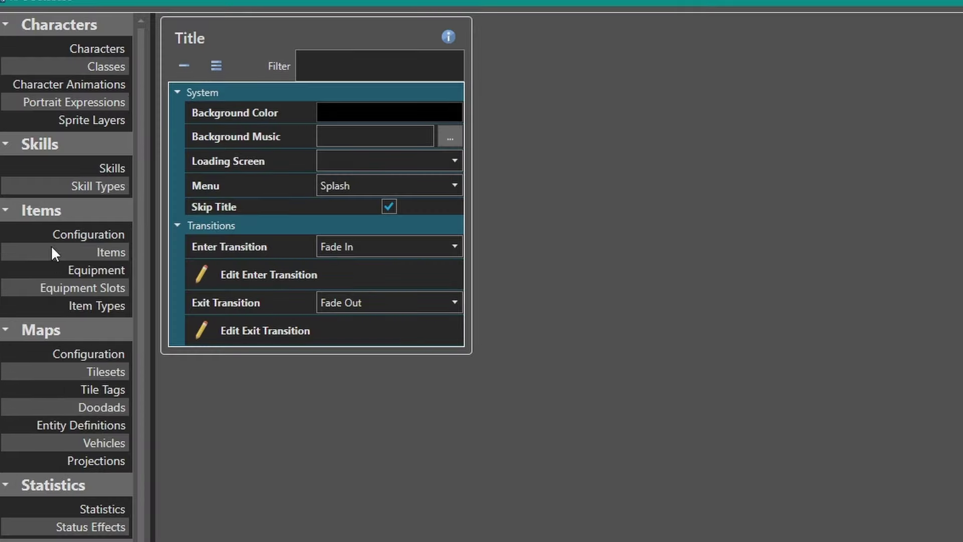
click(96, 251)
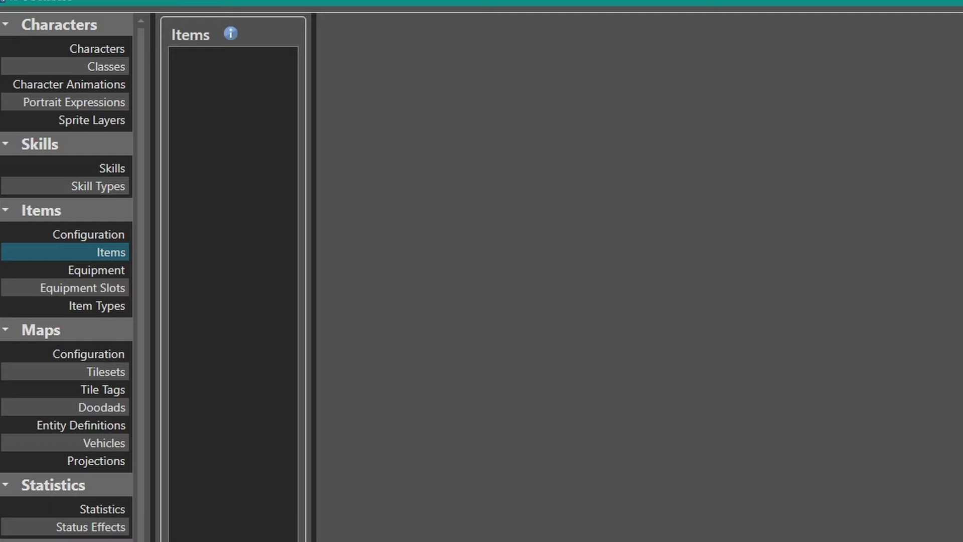
click(145, 485)
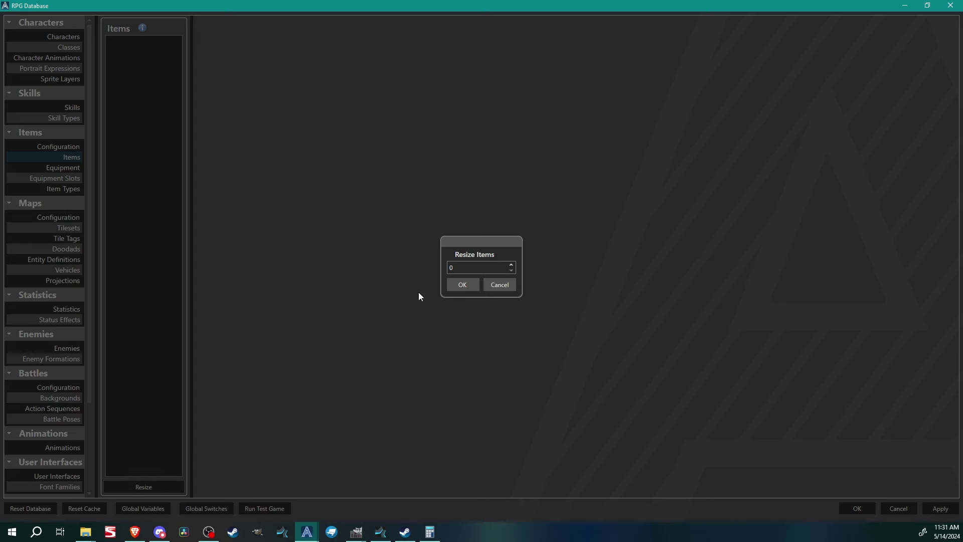
- Resize the item list to 4 and name the first items Potion and Hi-Potion
click(481, 267)
click(463, 285)
click(349, 58)
text(Potion)
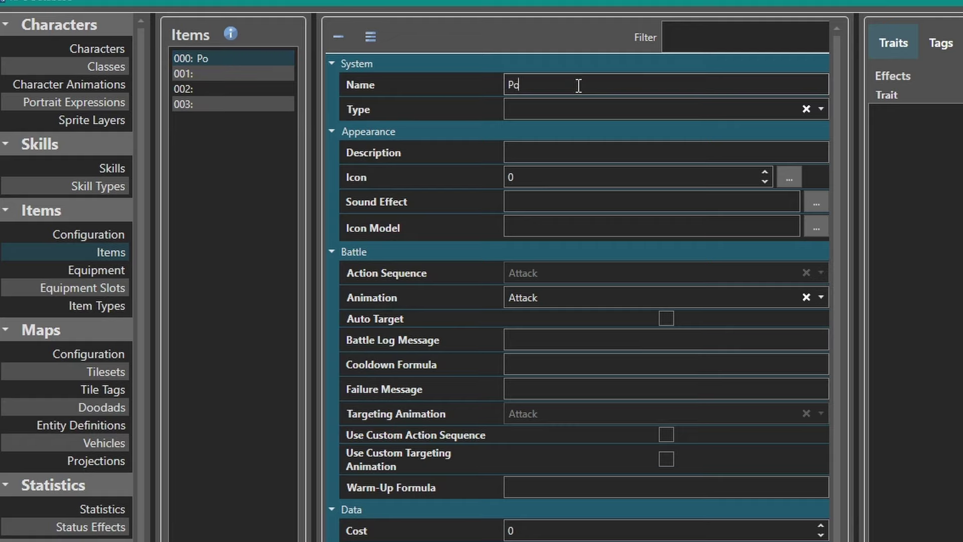
click(207, 74)
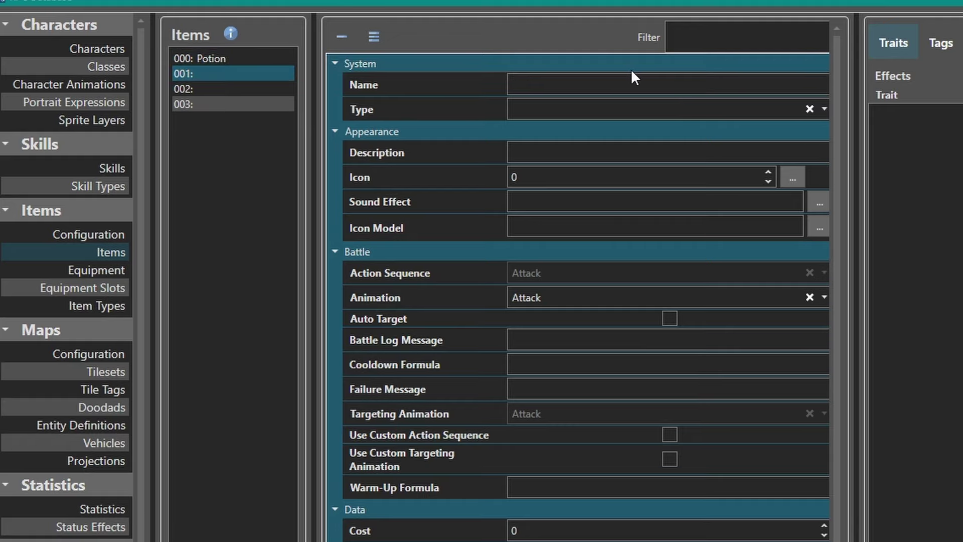
click(617, 85)
text(Hu)
text(-Potion)
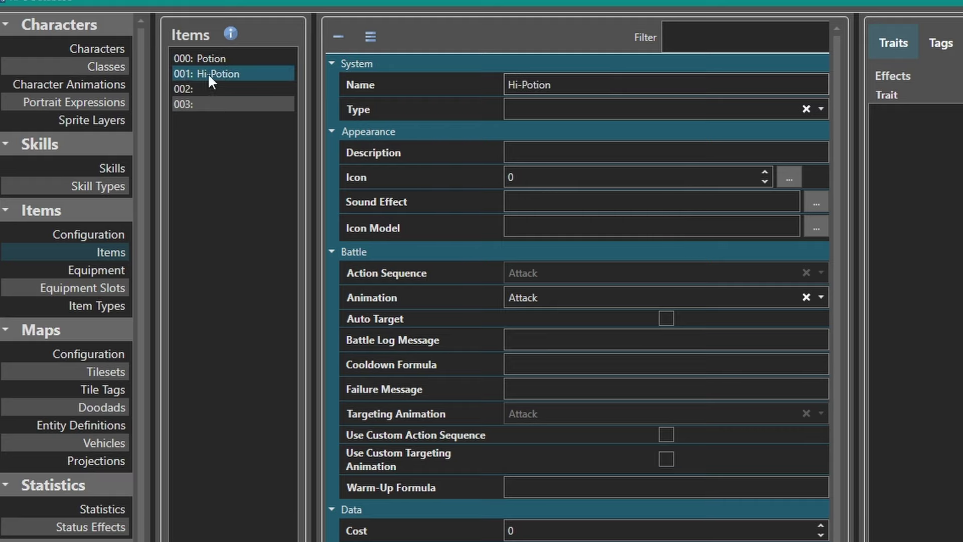
- Name items 002 and 003 Ether and Super Duper Mega Ether
click(194, 90)
click(544, 86)
text(Ether)
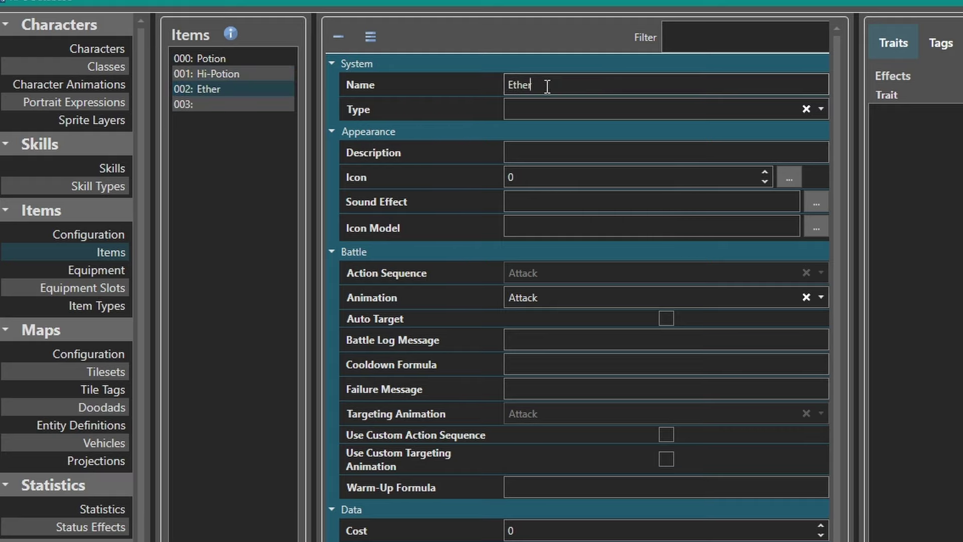
click(236, 104)
click(655, 85)
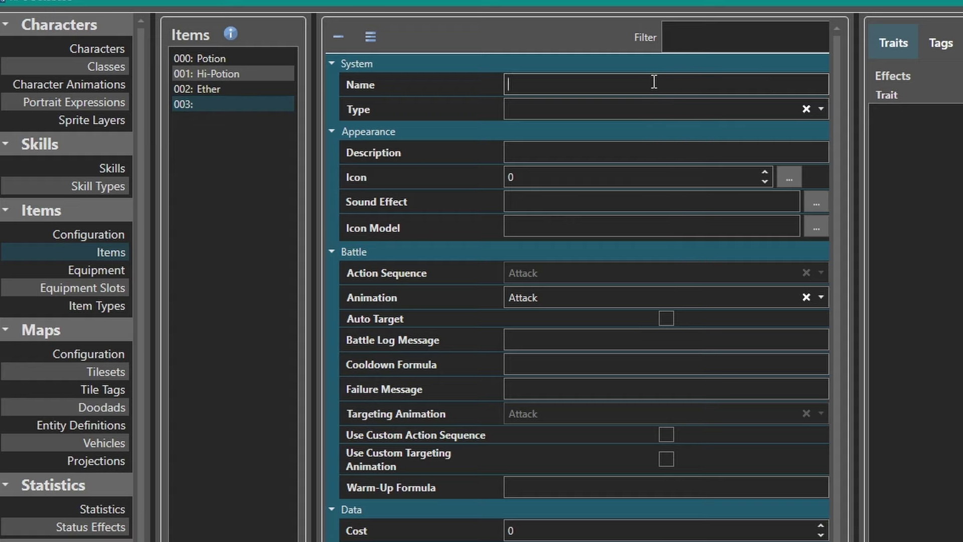
text(Super Duper)
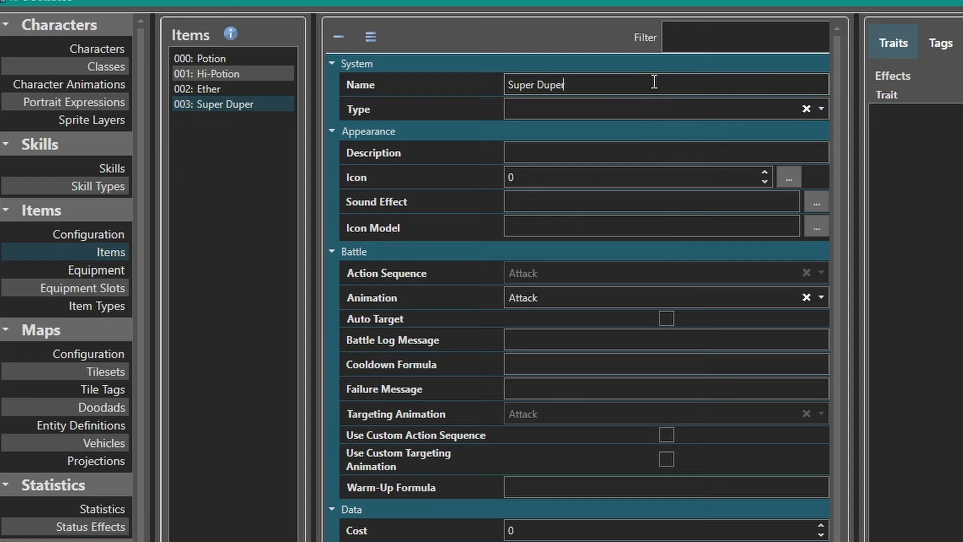
text( Mega Ether)
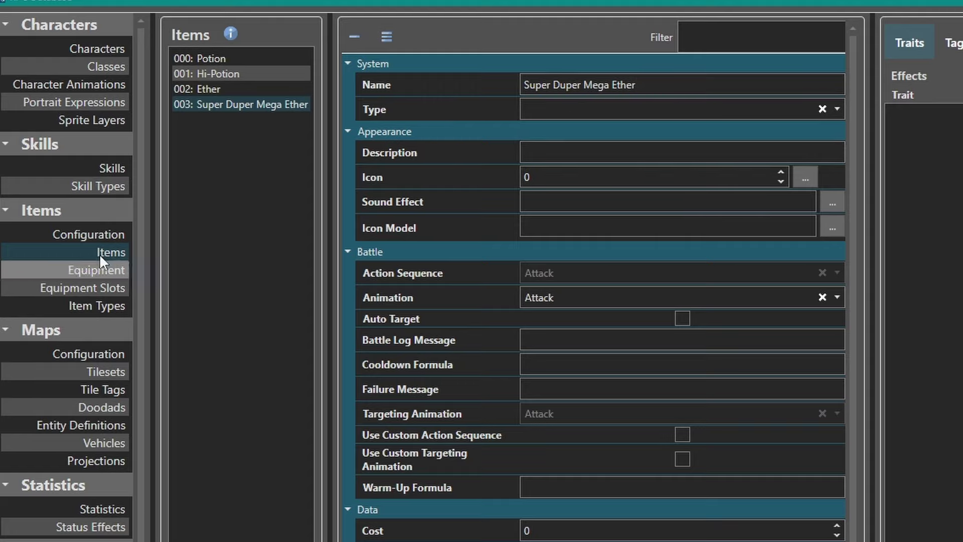
click(86, 306)
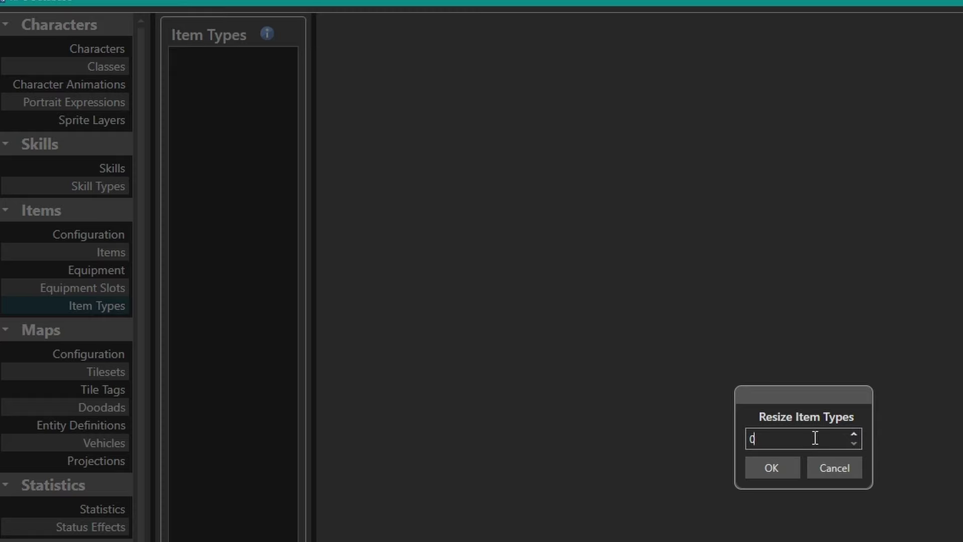
- Set three item types named Recovery, Attack and Key Items
text(3)
click(772, 468)
click(592, 85)
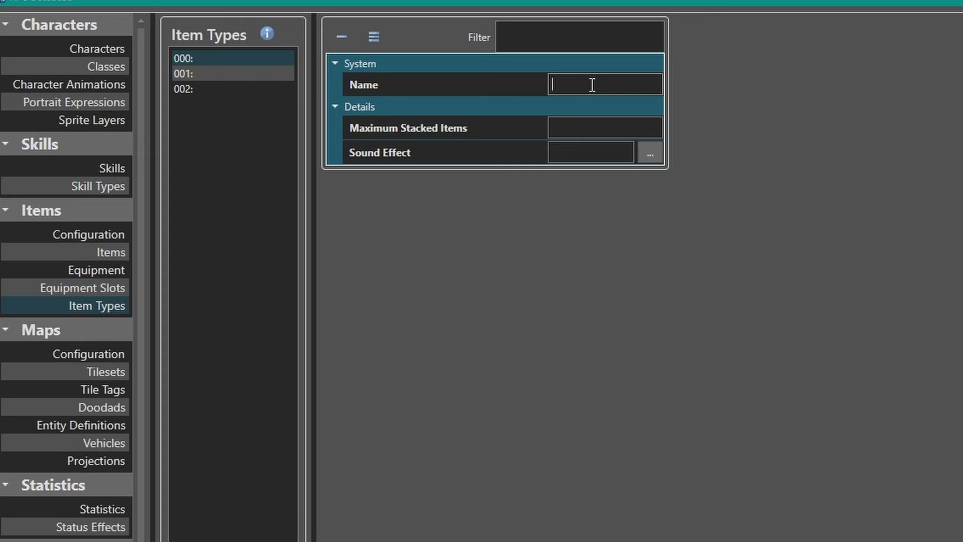
text(Recovery)
click(189, 74)
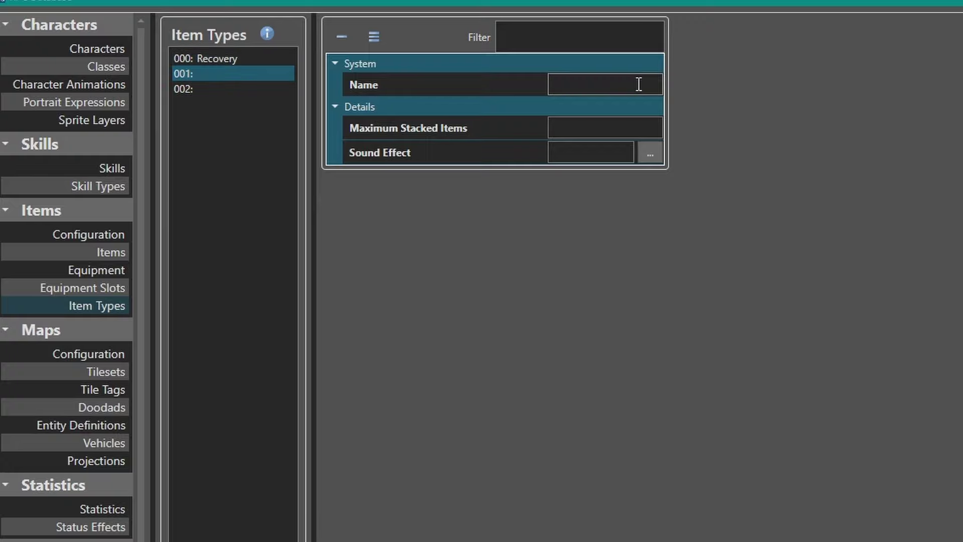
click(639, 85)
text(Attack)
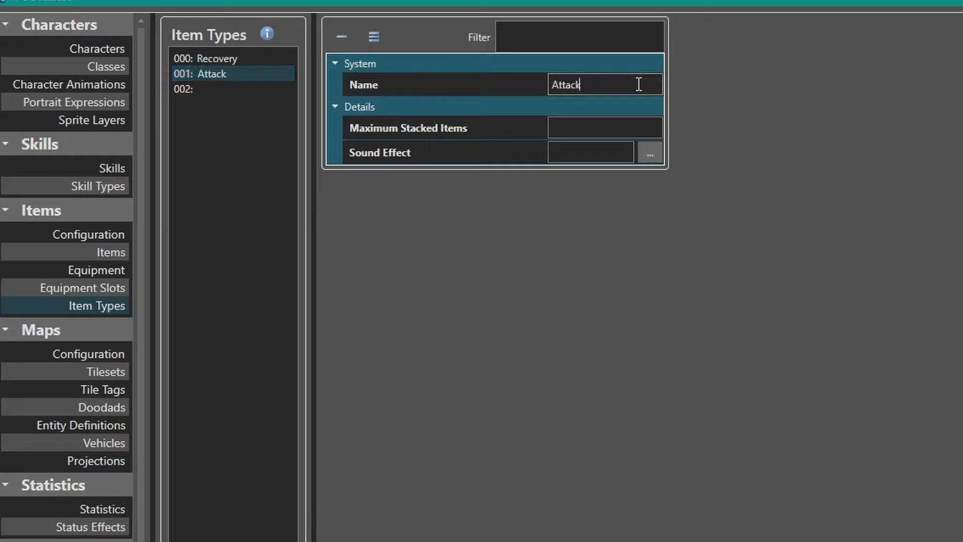
click(210, 89)
click(594, 83)
text(Key Items)
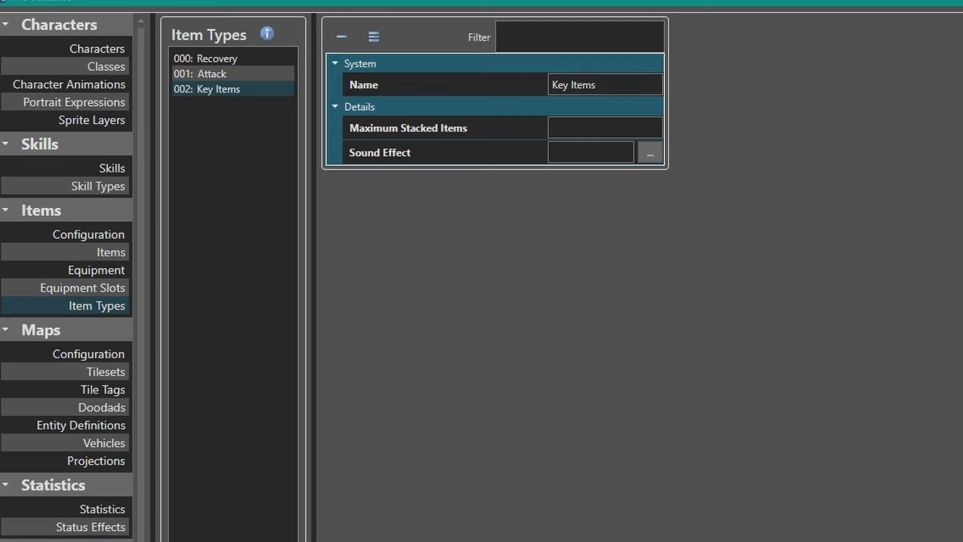
- Raise the item type count to 4 and name type 003 Equipment
key(ctrl+r)
click(854, 434)
click(772, 468)
click(203, 104)
click(587, 84)
text(Equipment)
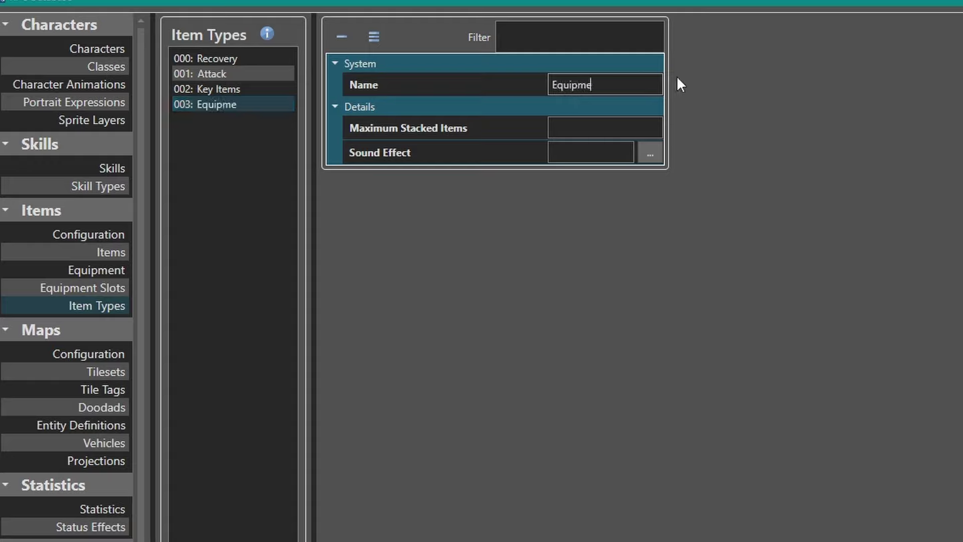
- Try renaming type 003 Weapons and Armor, then settle back on Equipment
key(BackSpace)
key(BackSpace)
key(BackSpace)
key(BackSpace)
key(BackSpace)
key(BackSpace)
key(BackSpace)
key(BackSpace)
key(BackSpace)
text(W)
key(BackSpace)
text(Weapons)
key(BackSpace)
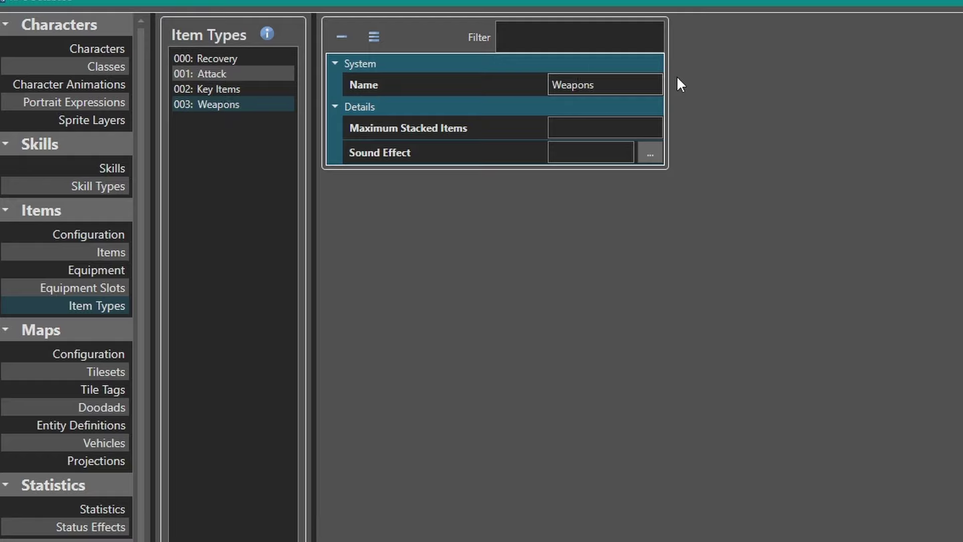
key(BackSpace)
key(BackSpace)
key(BackSpace)
key(BackSpace)
key(BackSpace)
key(BackSpace)
text(Armor)
key(BackSpace)
key(BackSpace)
key(BackSpace)
key(BackSpace)
key(BackSpace)
text(Equipment)
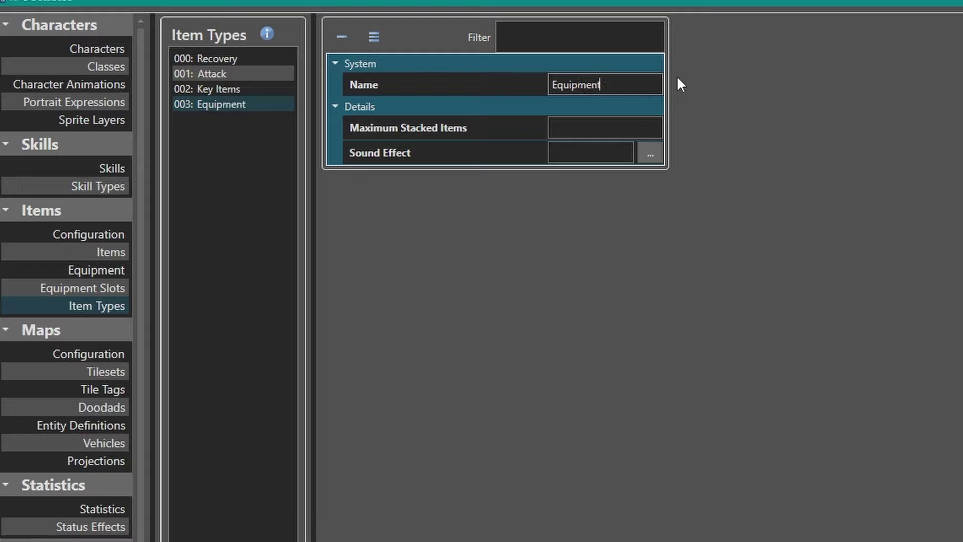
click(605, 131)
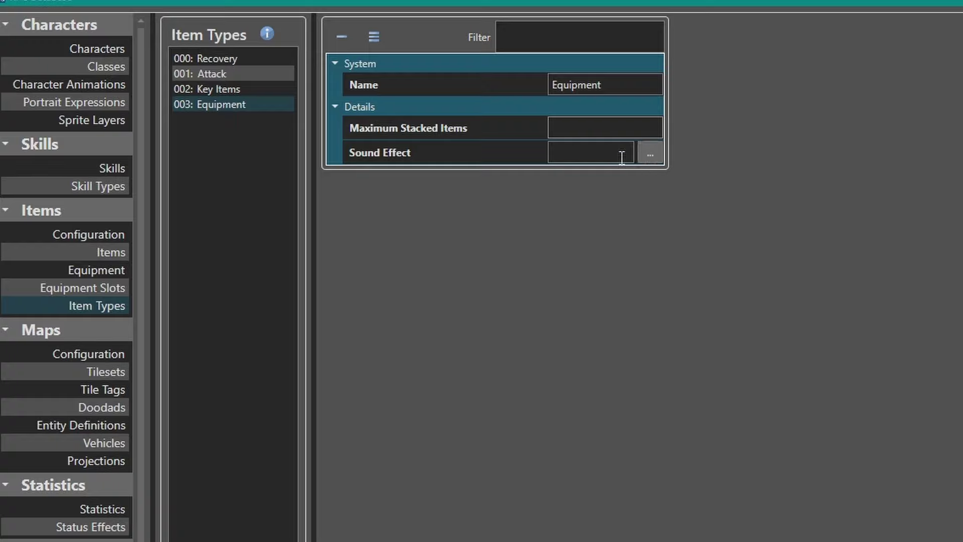
- Review the Attack, Equipment and Recovery types and return to the Items list
click(219, 73)
click(220, 104)
click(217, 73)
click(216, 60)
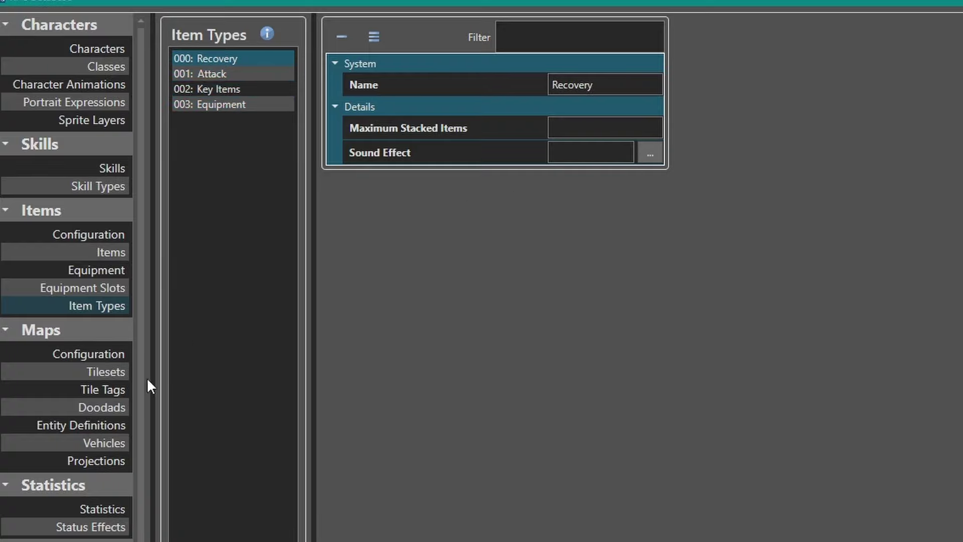
click(111, 252)
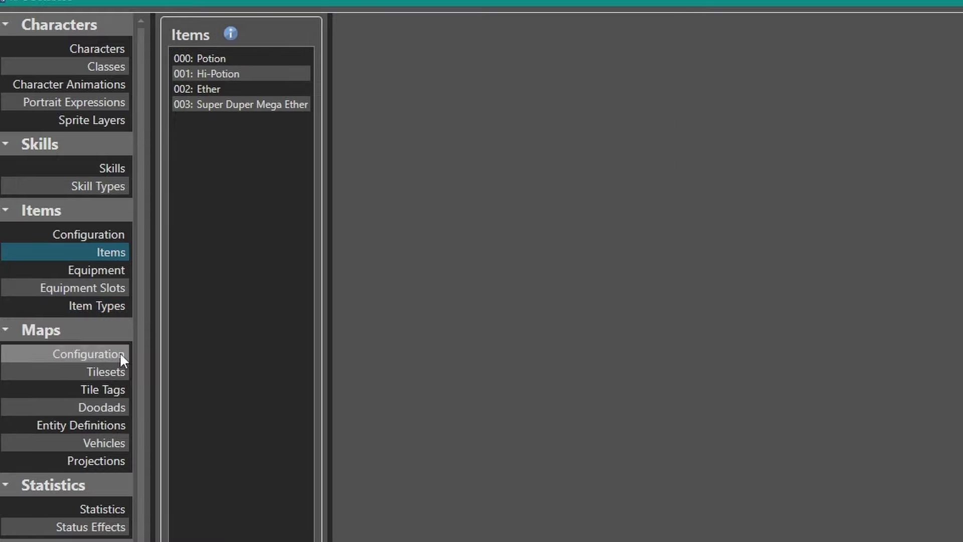
- Set the Type of Potion and Hi-Potion to Recovery
click(219, 62)
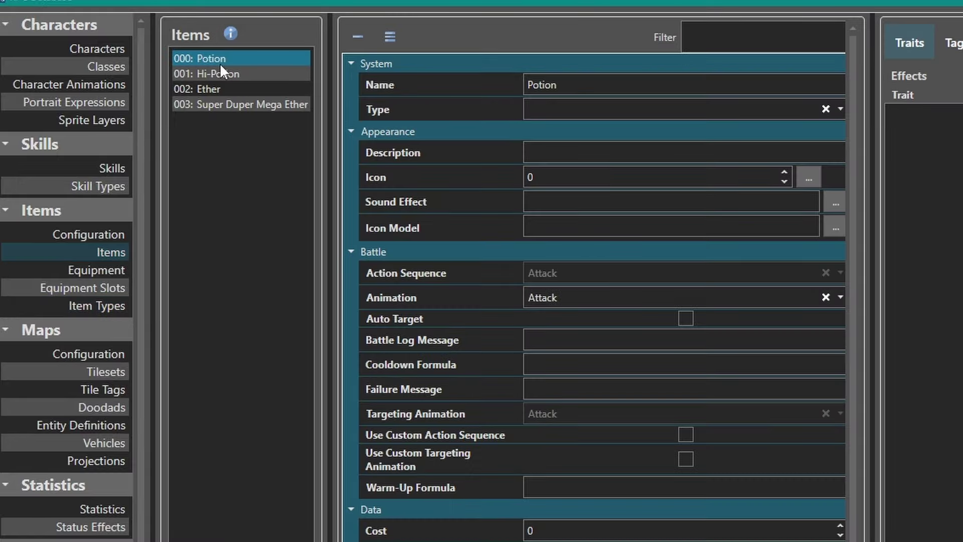
click(709, 107)
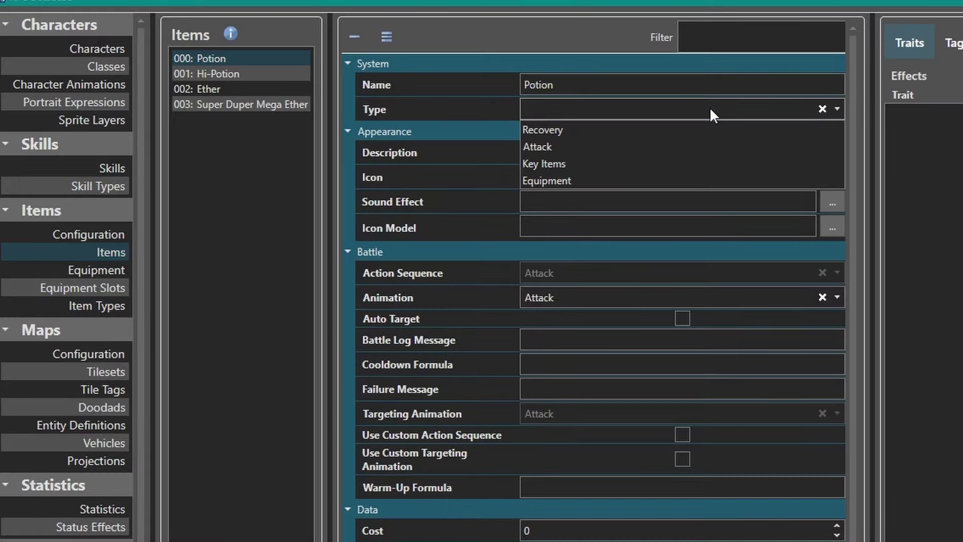
click(575, 129)
click(243, 76)
click(587, 115)
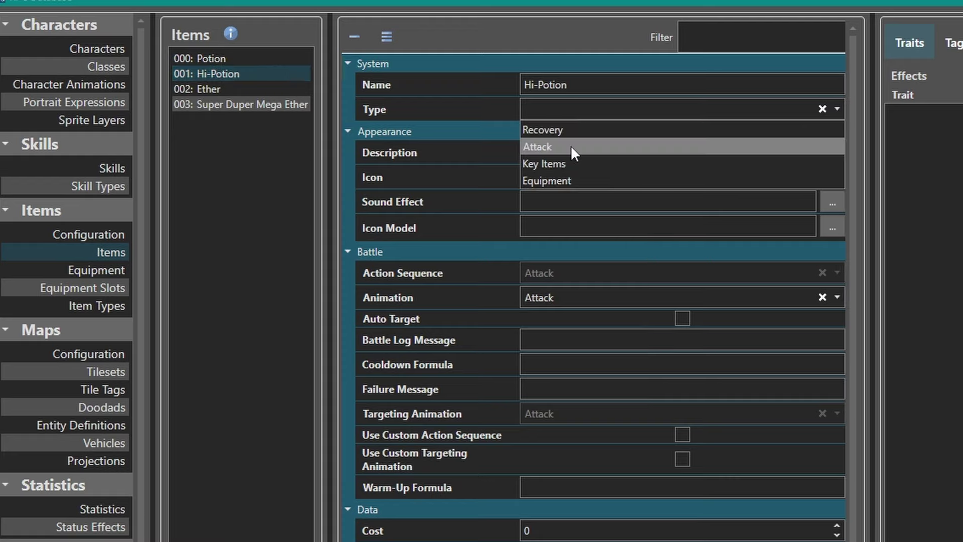
click(571, 131)
- Set Ether and Super Duper Mega Ether to Recovery, then reselect Potion
click(236, 91)
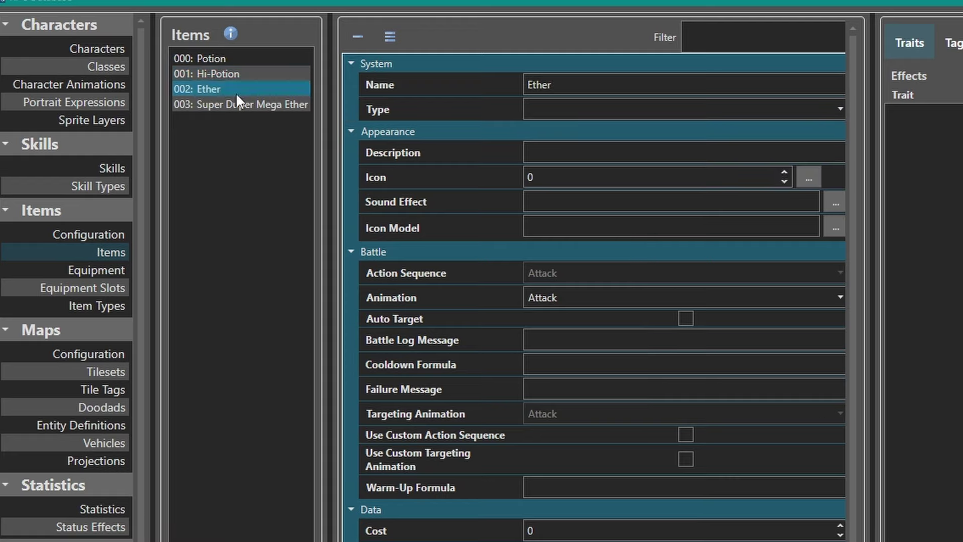
click(619, 110)
click(586, 133)
click(278, 105)
click(630, 109)
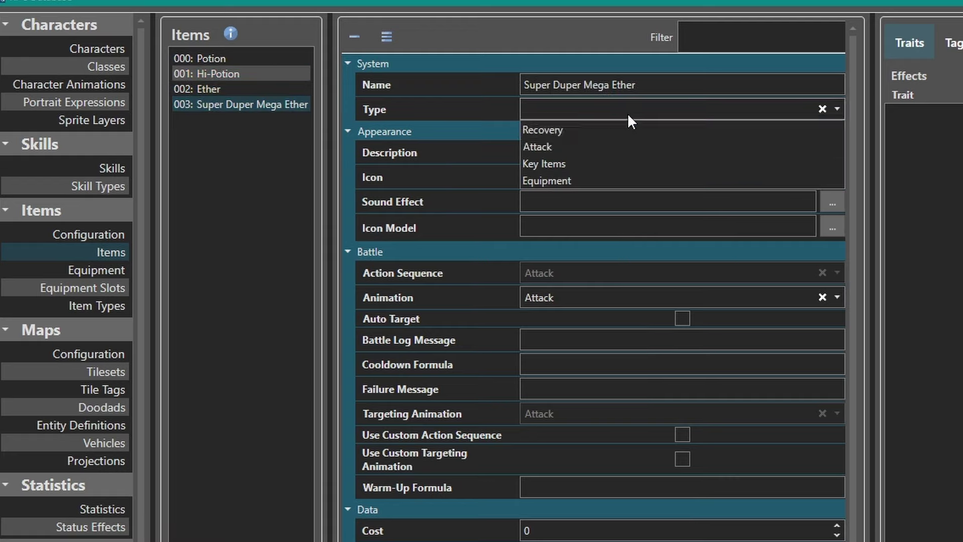
click(558, 128)
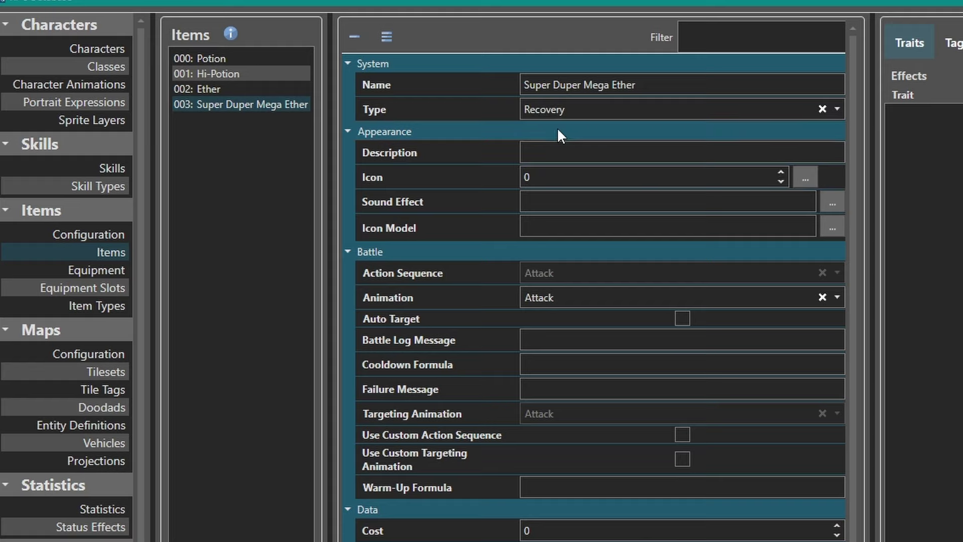
click(198, 58)
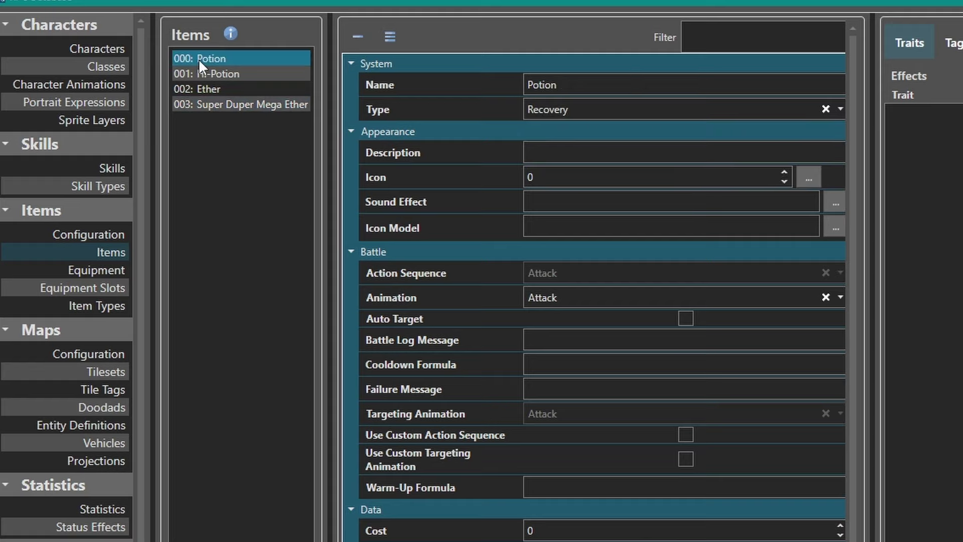
click(618, 159)
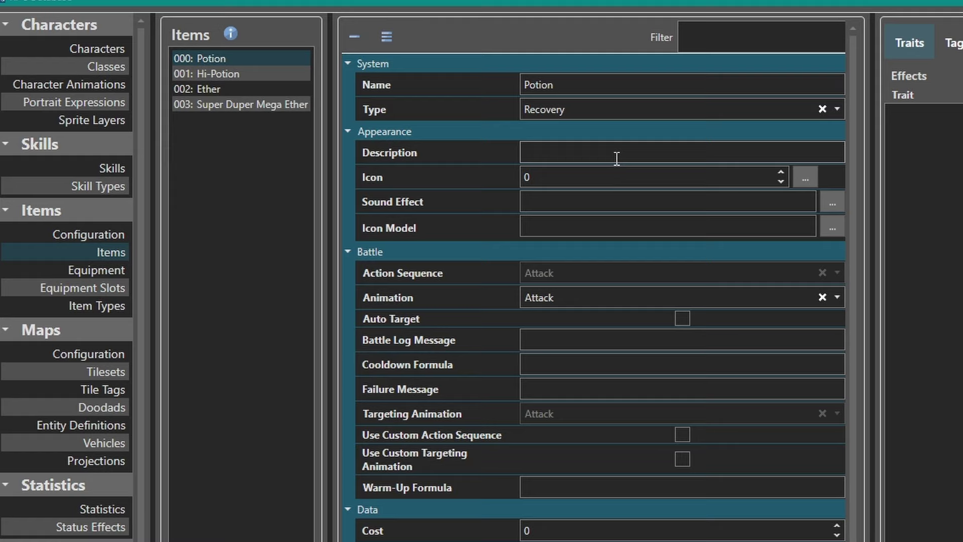
- Describe Potion as 'Heals 100 HP', Hi-Potion as 'Heals 250 H', Ether as 'Heals 50 MP'
text(Heals 100)
text( Hp)
text(P)
click(224, 70)
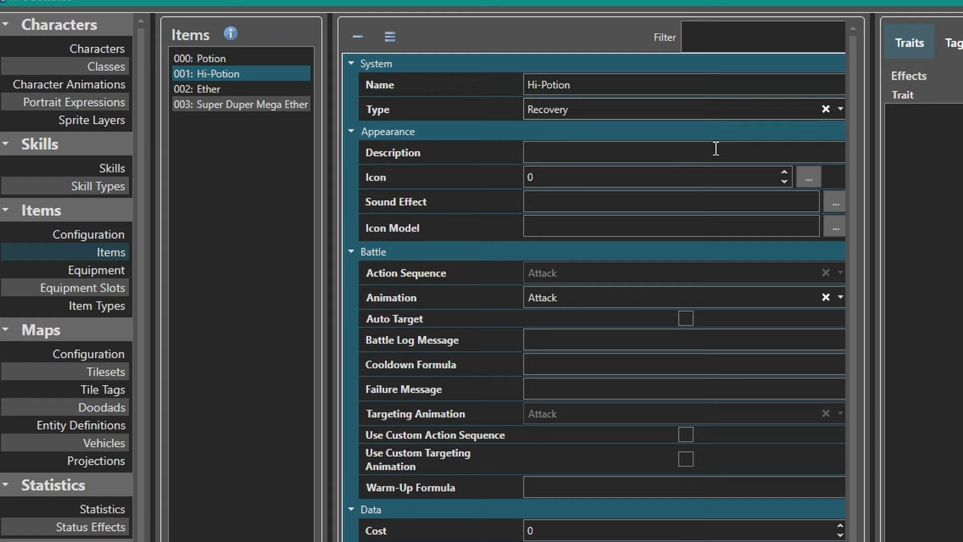
click(612, 158)
text(Heals 250 HP)
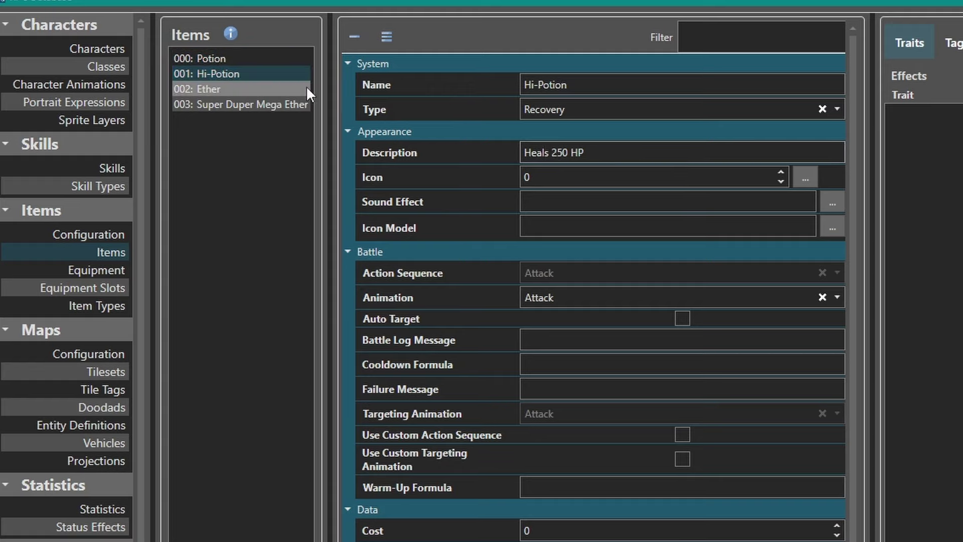
click(301, 89)
click(566, 153)
text(Heals)
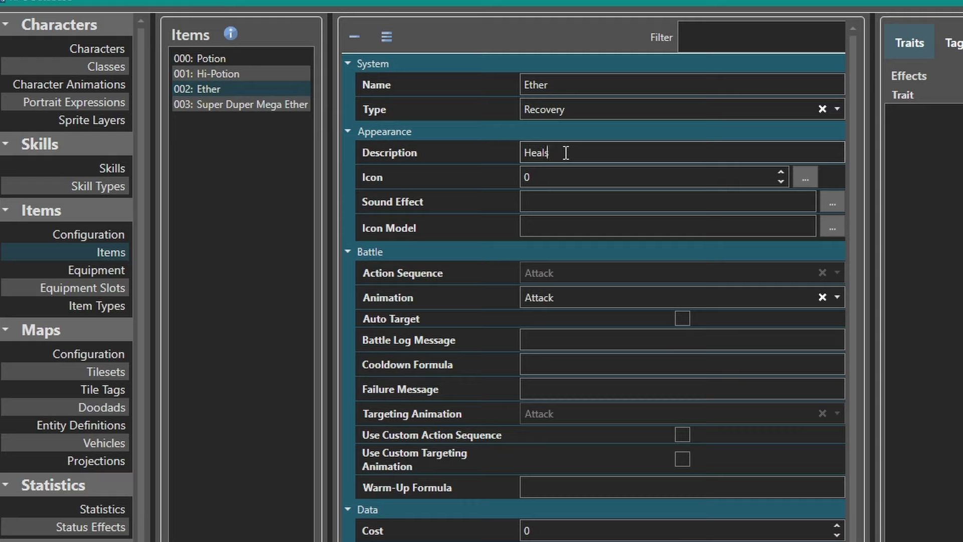
text( 50 MP)
- Describe Super Duper Mega Ether as 'Cures Depression/Anxiety/Rosacea', then open Potion's icon picker
click(228, 104)
click(575, 155)
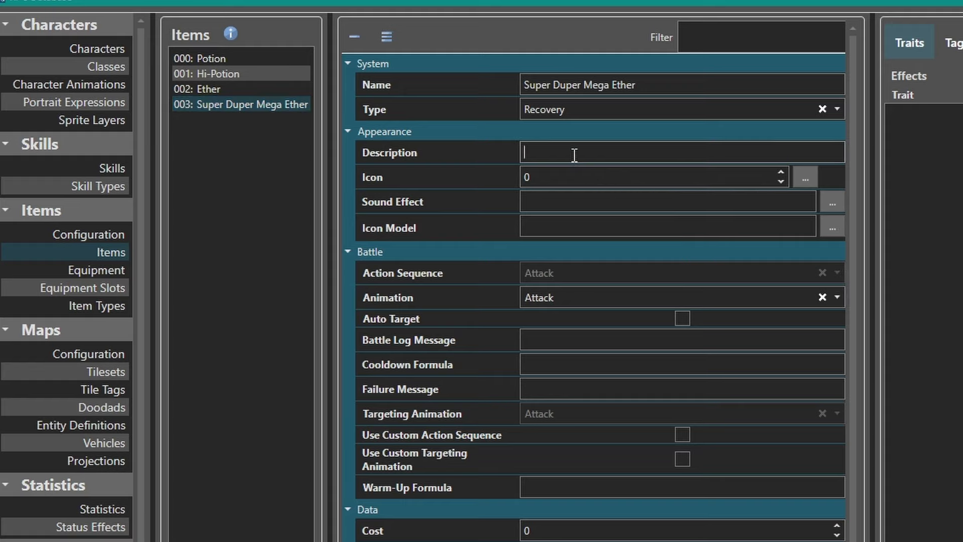
text(Cures Depression/Anxiety/)
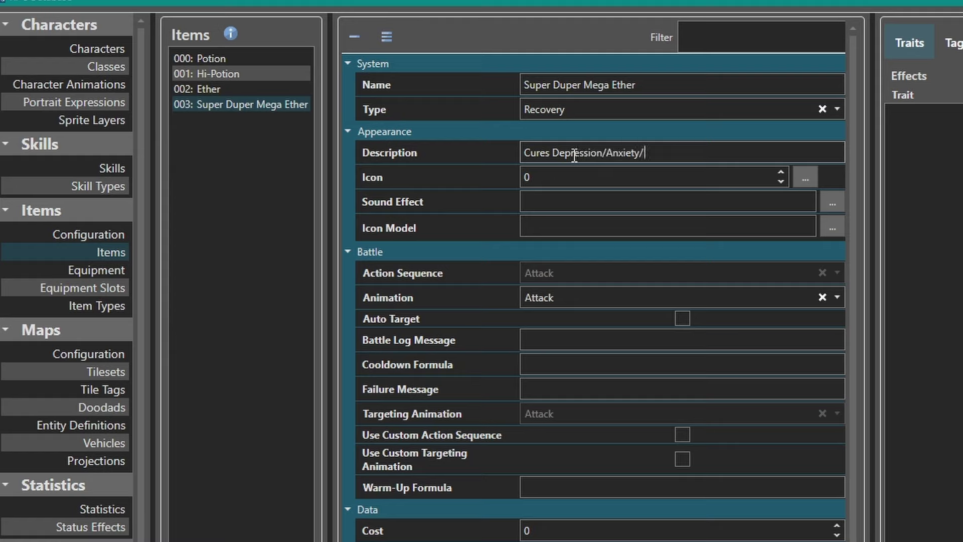
text(Rosacea)
click(212, 63)
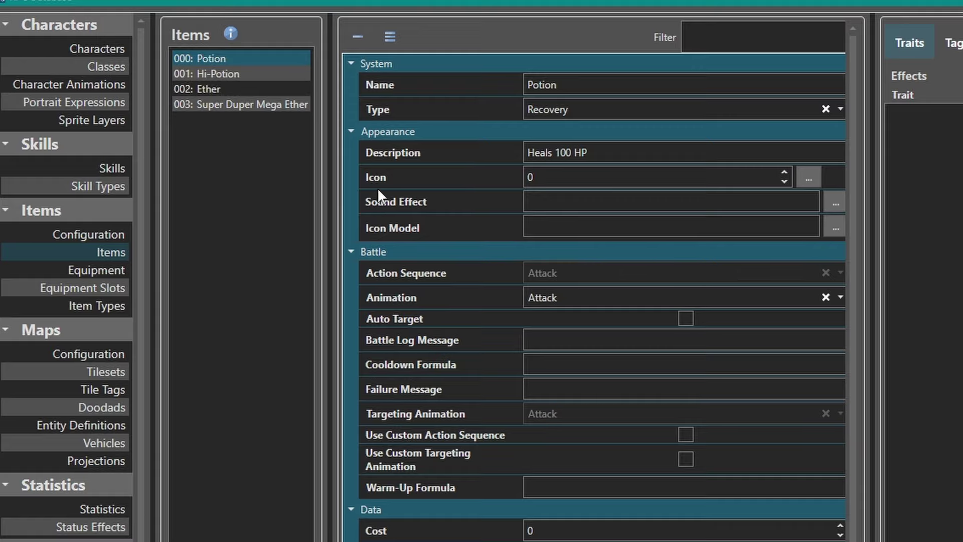
click(808, 177)
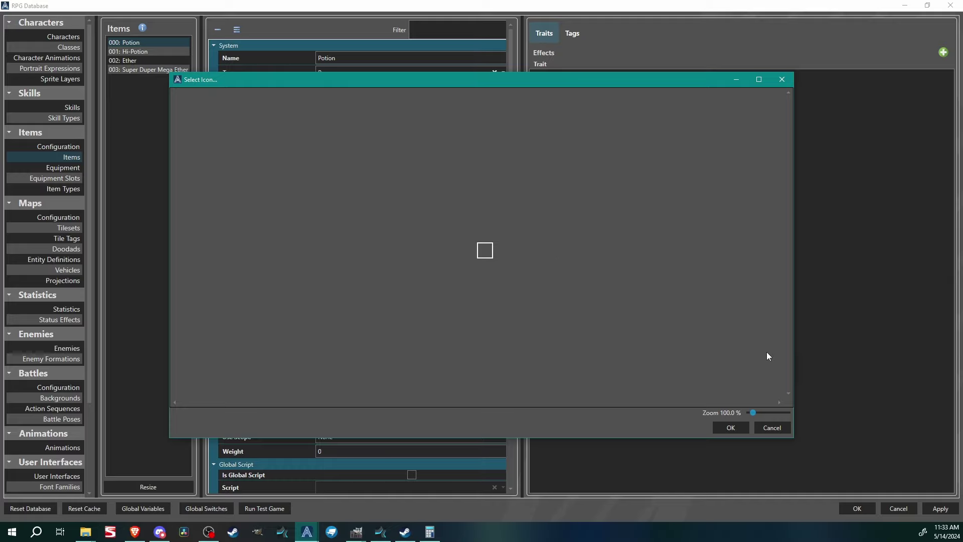
- Cancel the empty icon choice and open the Icons picture picker under System > General
click(783, 428)
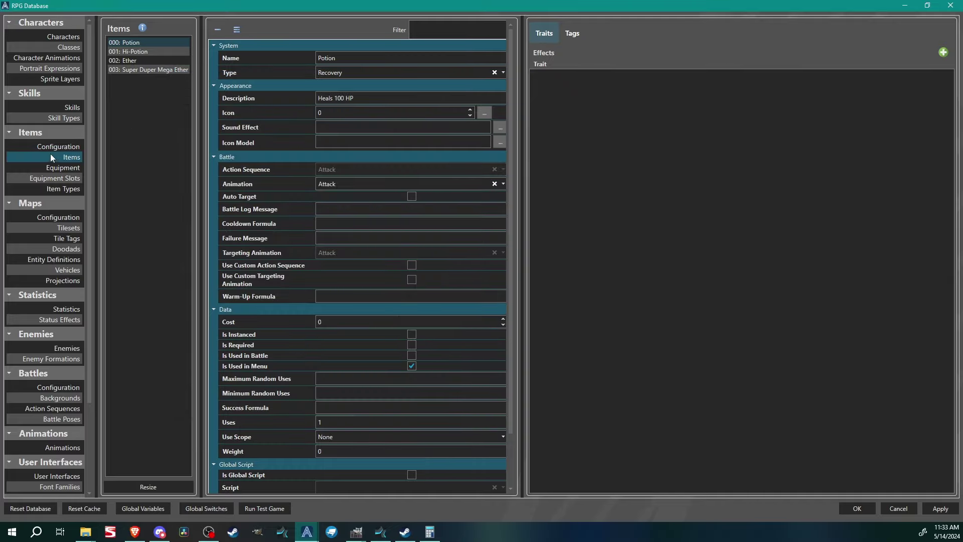
scroll(86, 178, down, 3)
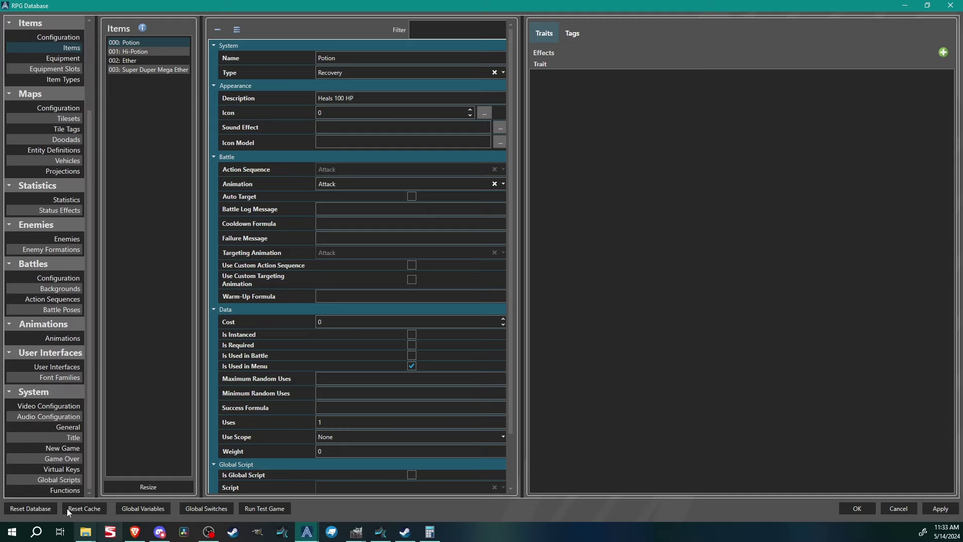
click(56, 429)
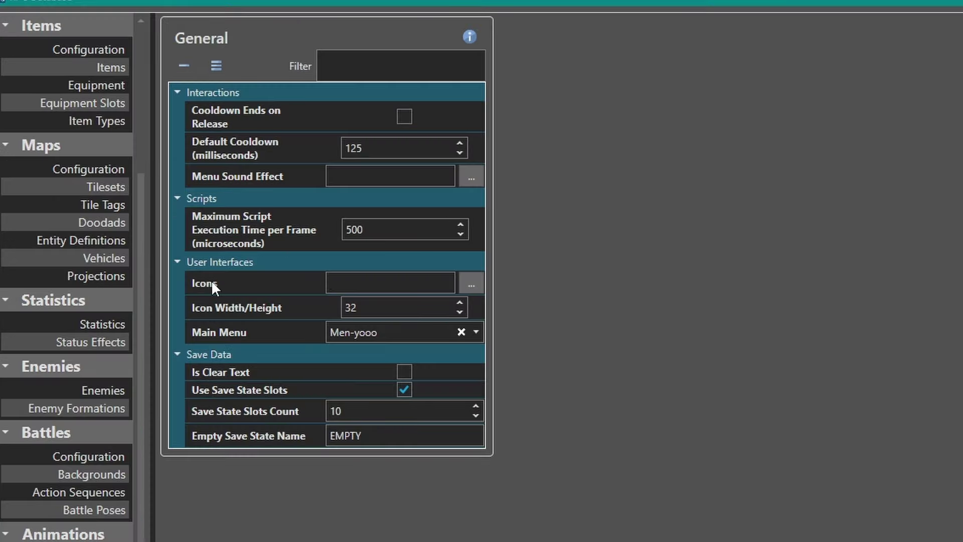
click(472, 283)
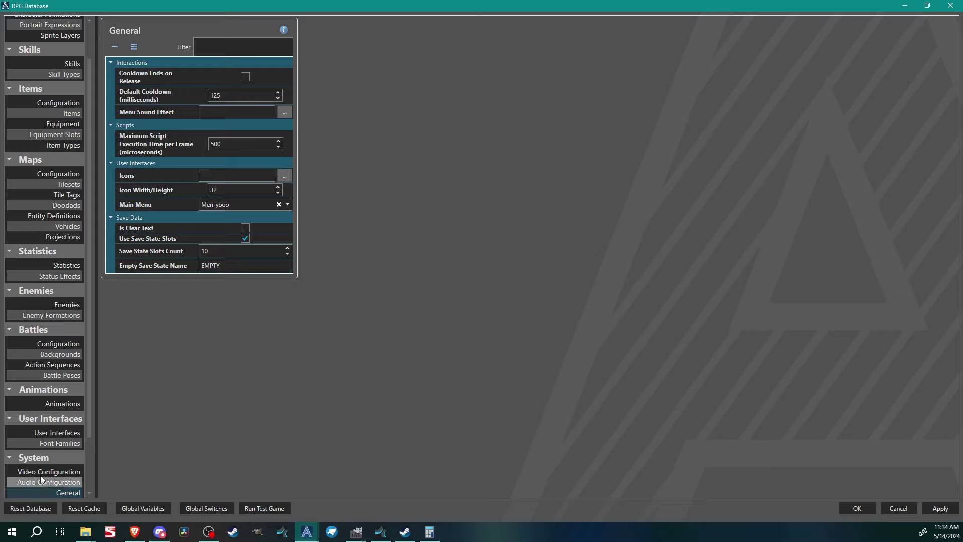
scroll(41, 475, down, 3)
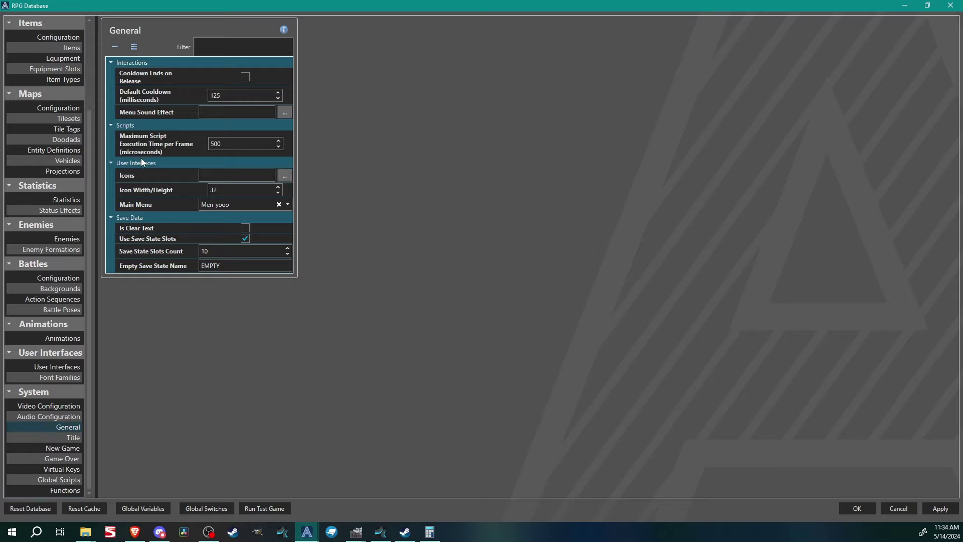
- Choose UI/uiIcons.png as the icon sheet and change Icon Width/Height from 32 to 16
click(285, 176)
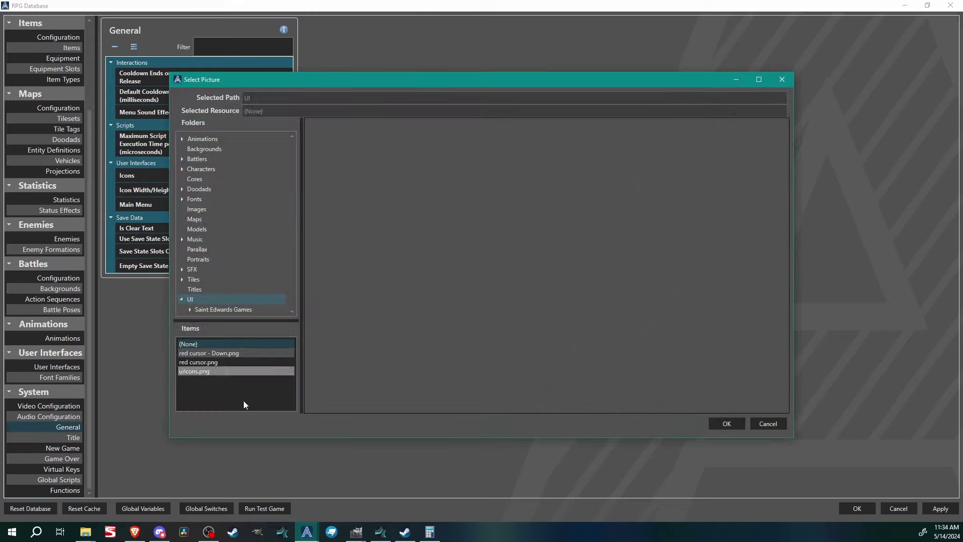
click(208, 371)
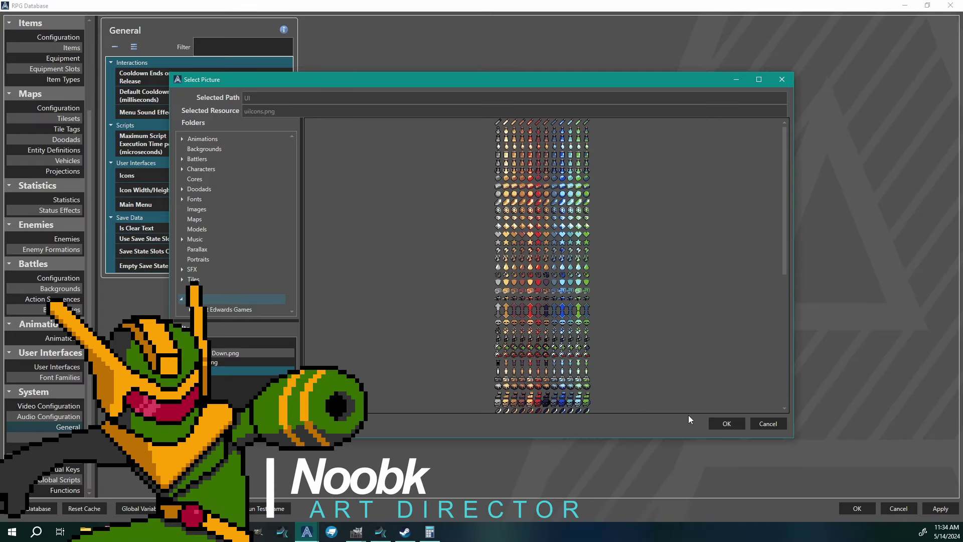
click(726, 424)
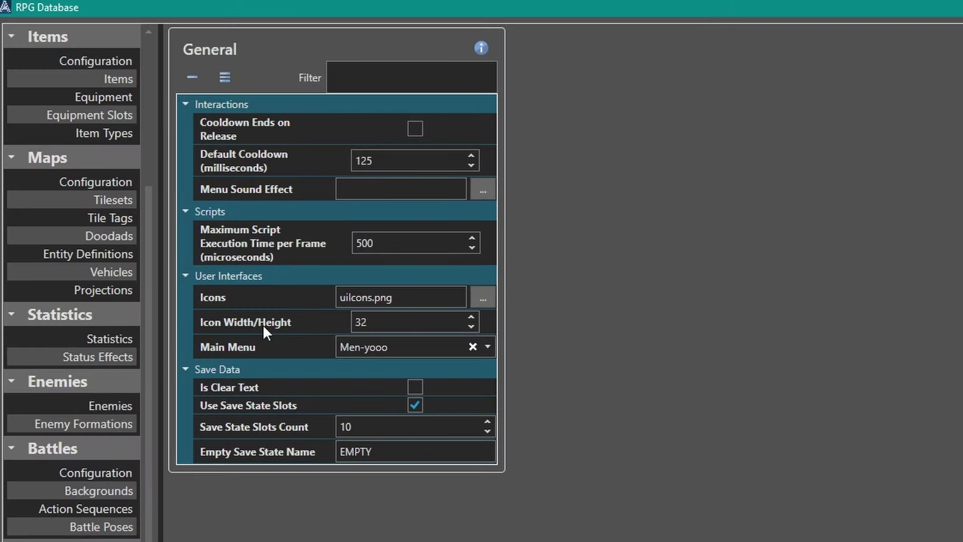
double_click(385, 324)
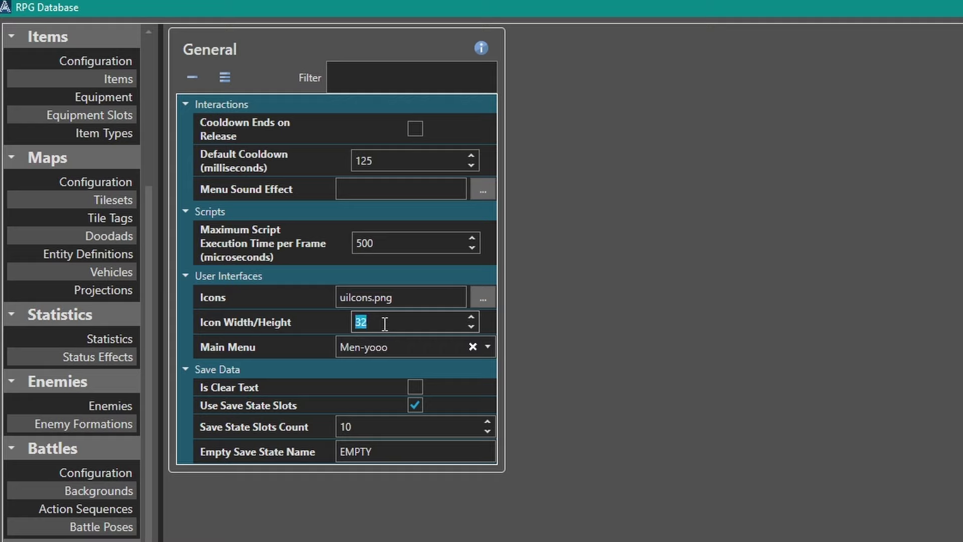
text(16)
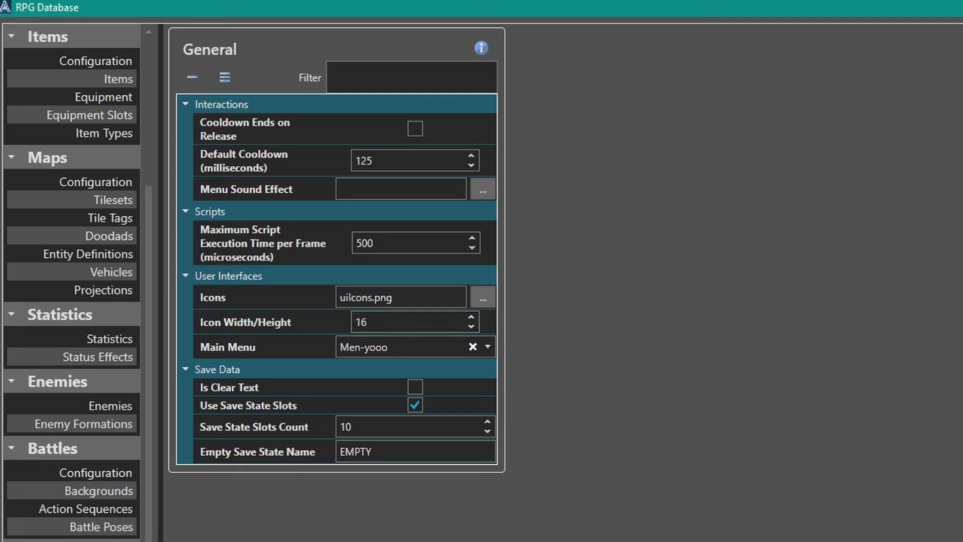
scroll(75, 281, up, 6)
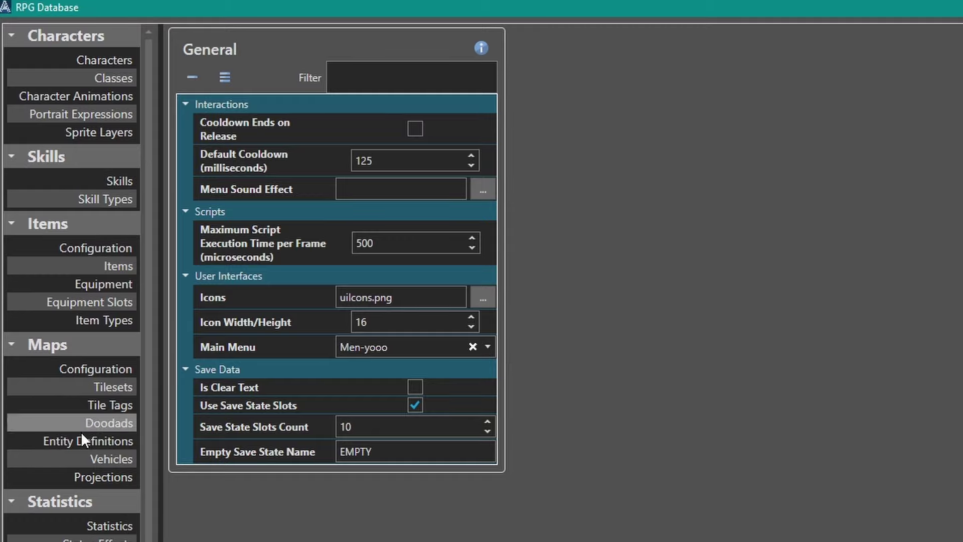
- Back in Items, give Potion the red potion icon and Hi-Potion the red amphora icon
click(119, 266)
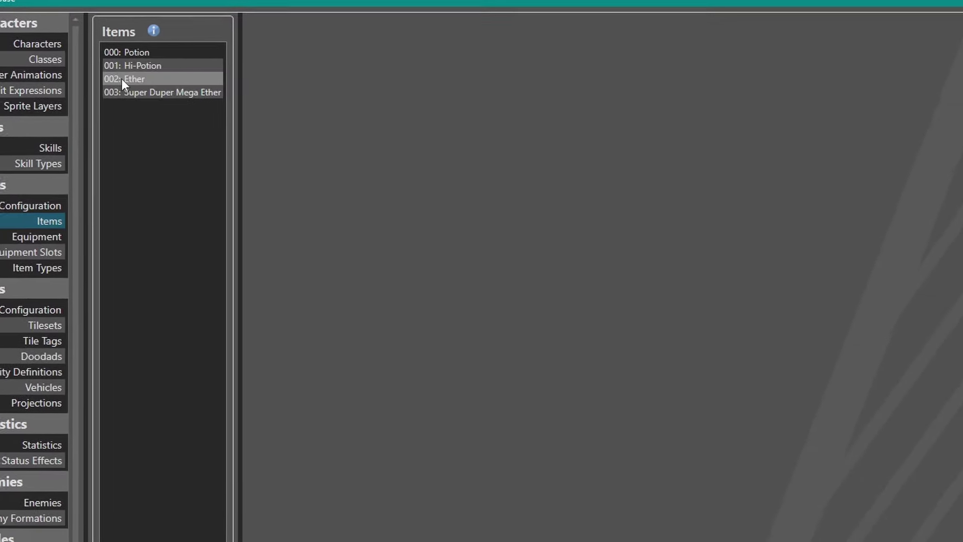
click(217, 73)
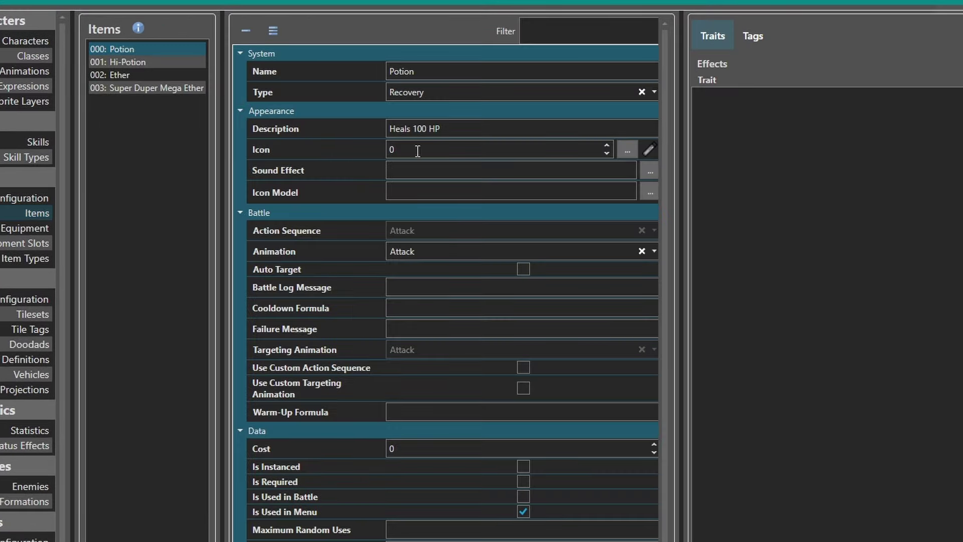
click(626, 151)
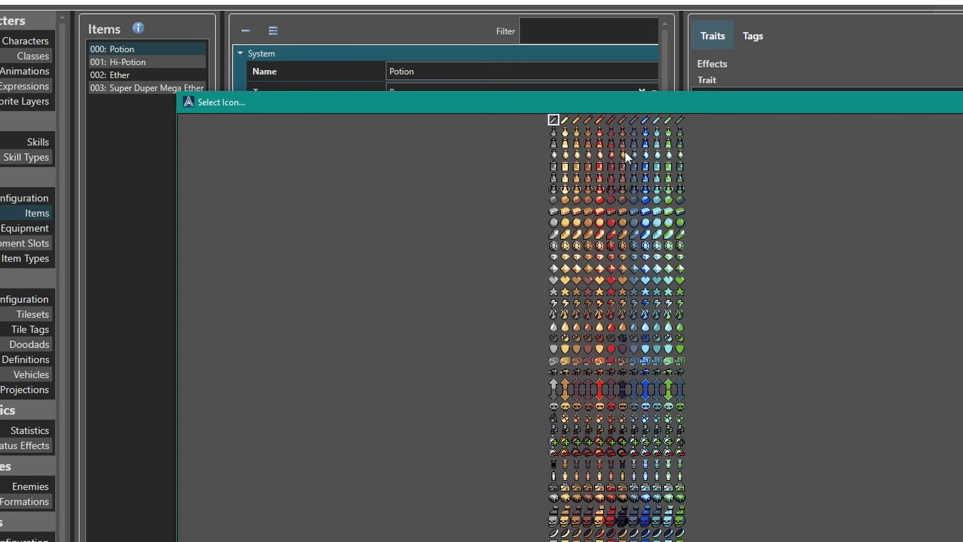
click(600, 132)
click(849, 512)
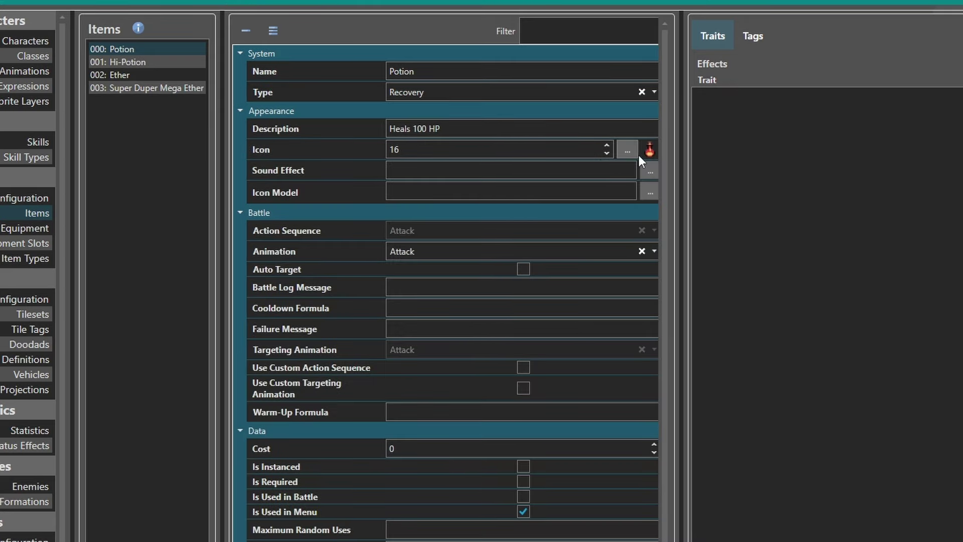
click(138, 64)
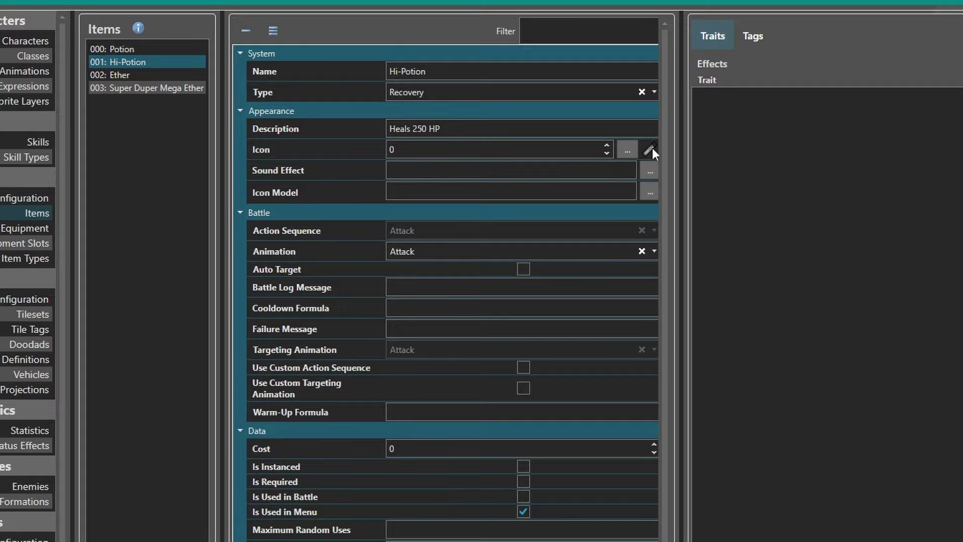
click(628, 151)
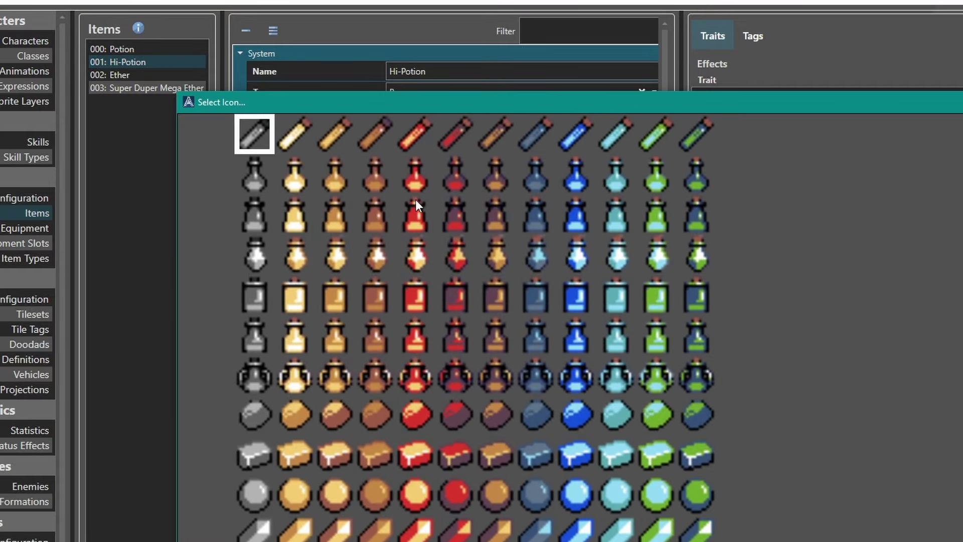
click(415, 386)
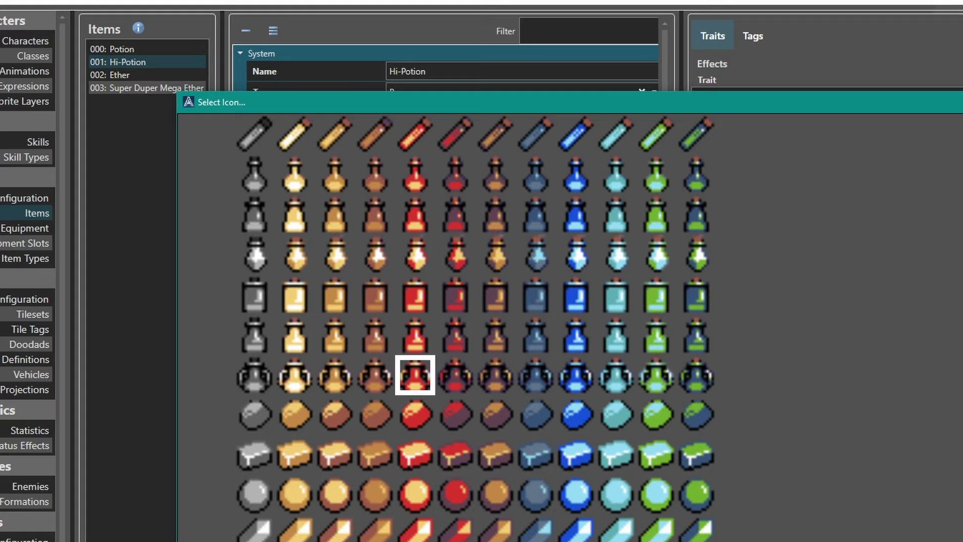
key(Return)
- Give Ether the blue round flask icon (icon 20)
click(182, 75)
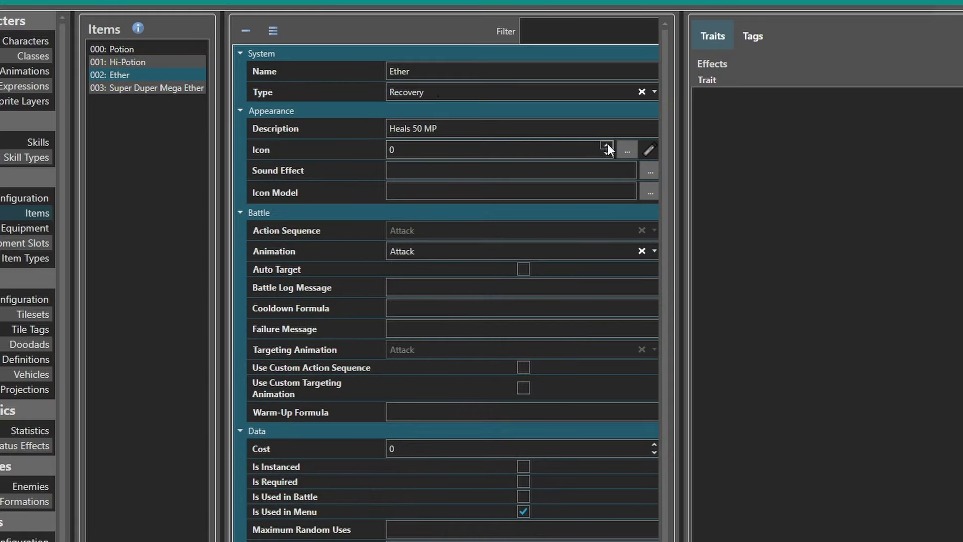
click(627, 150)
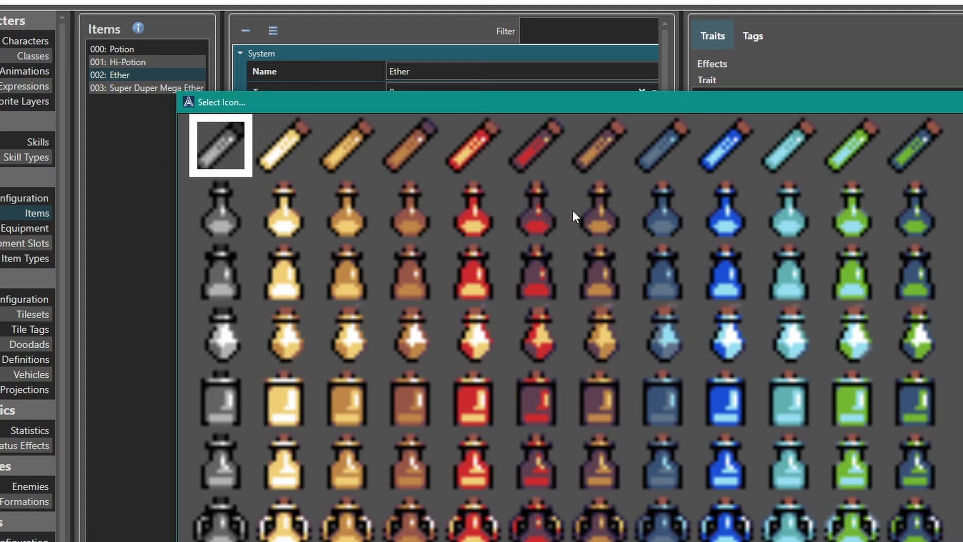
click(733, 211)
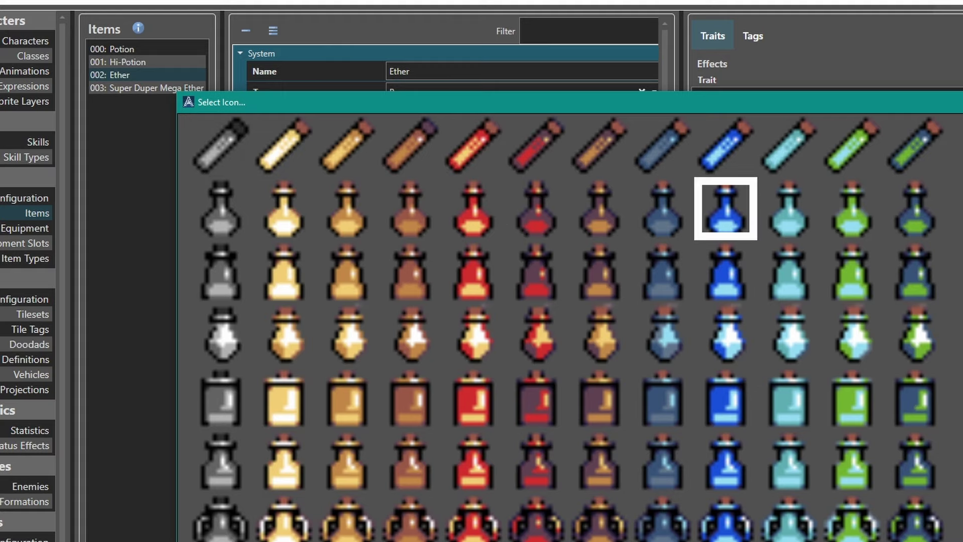
key(Return)
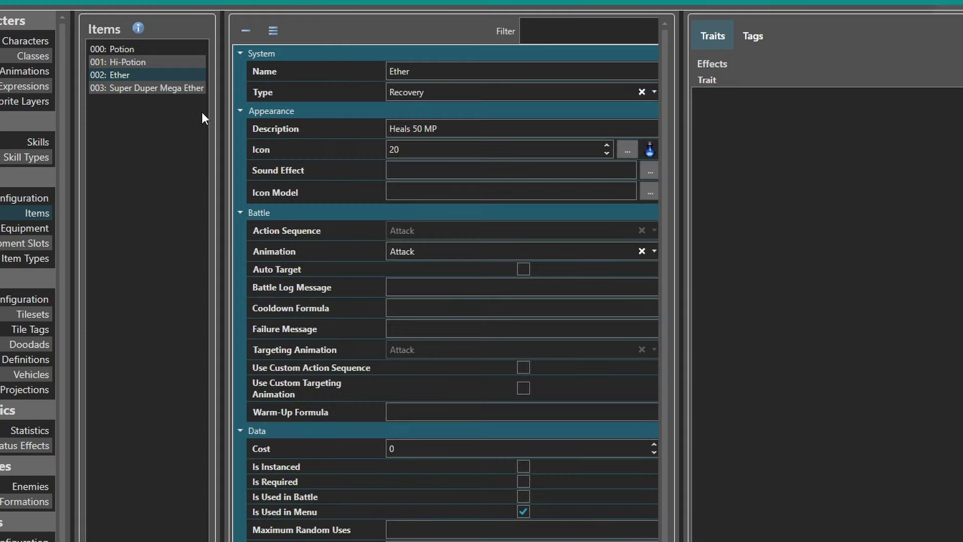
click(143, 88)
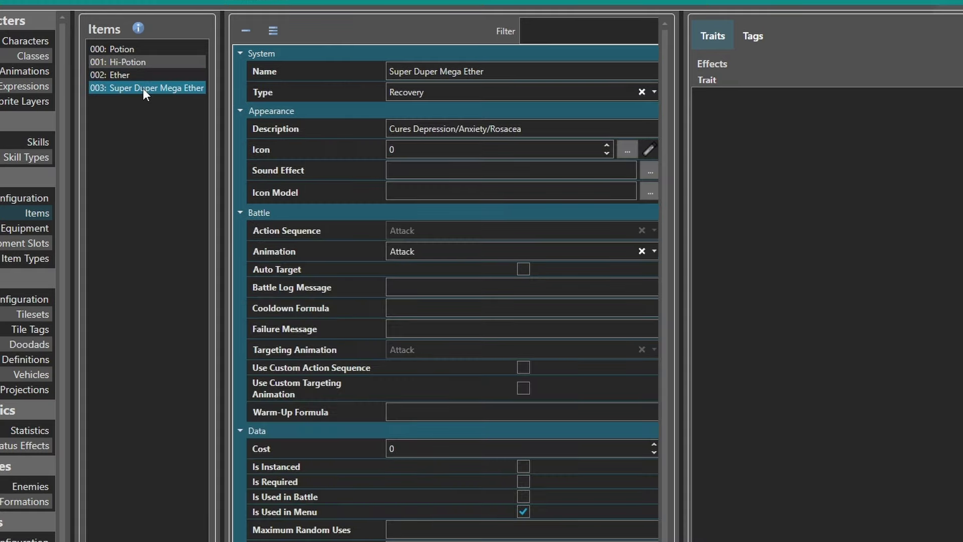
click(629, 147)
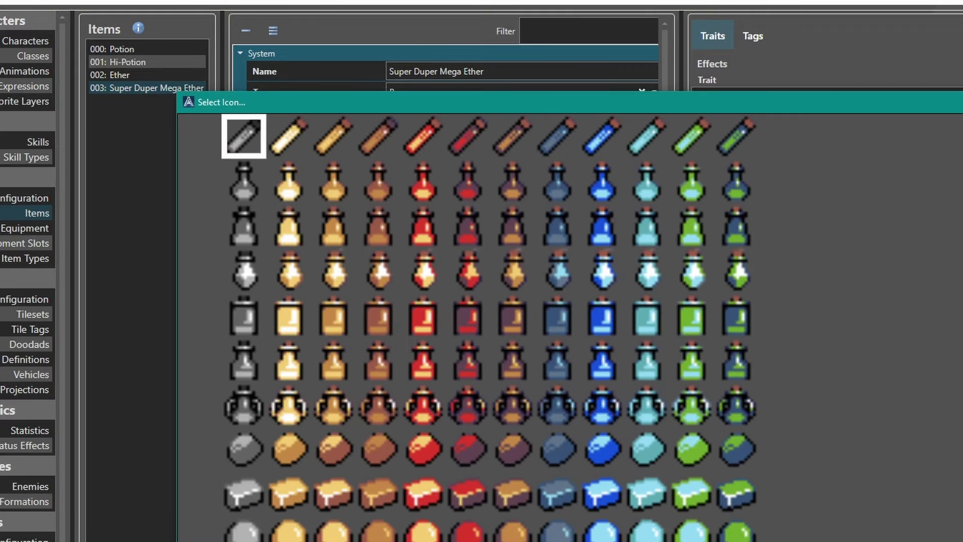
- Assign the green skull icon (311) to Super Duper Mega Ether, then return to Potion
scroll(512, 387, down, 8)
scroll(510, 386, down, 8)
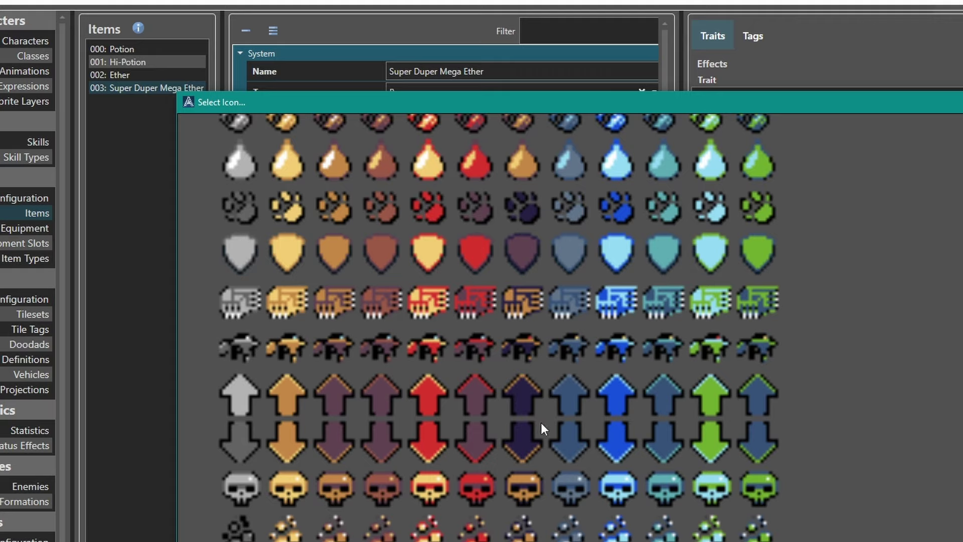
scroll(676, 254, down, 7)
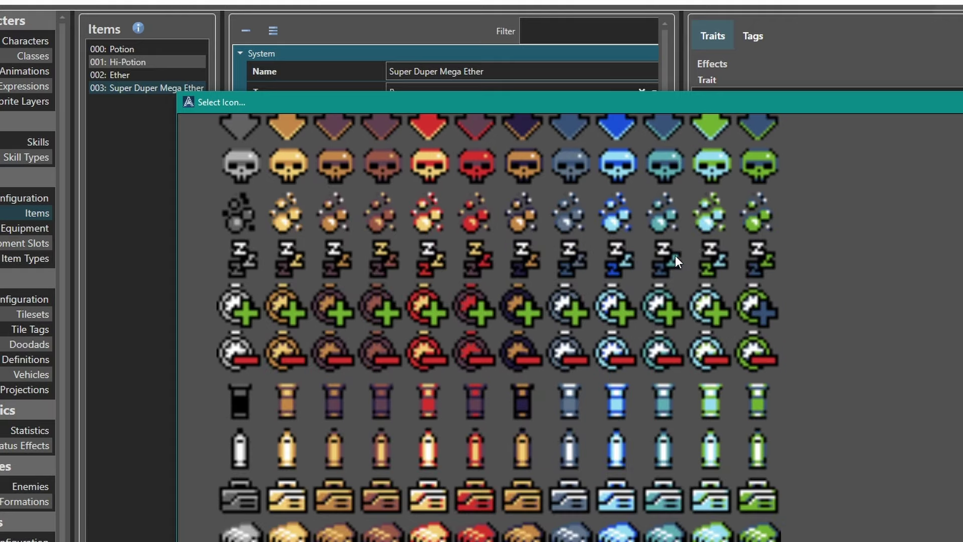
scroll(751, 231, up, 2)
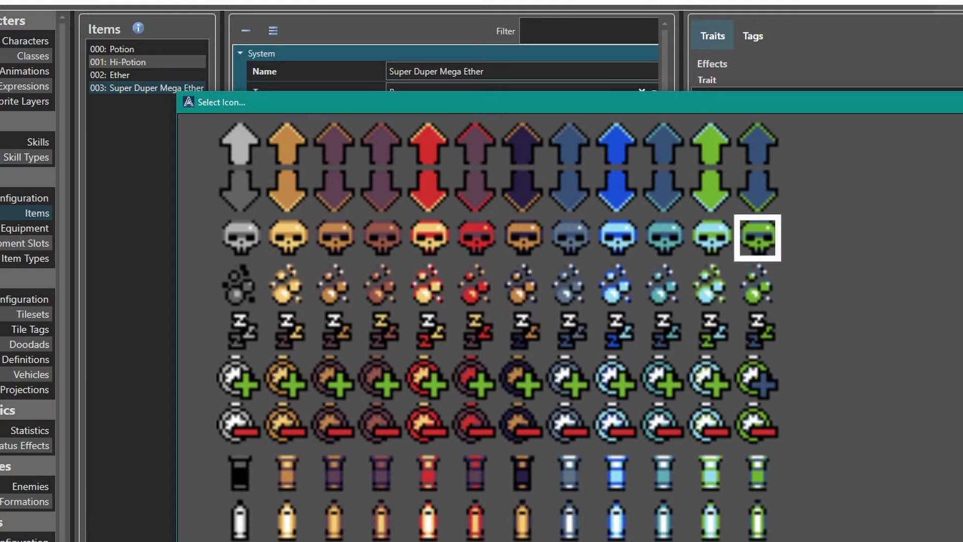
double_click(758, 237)
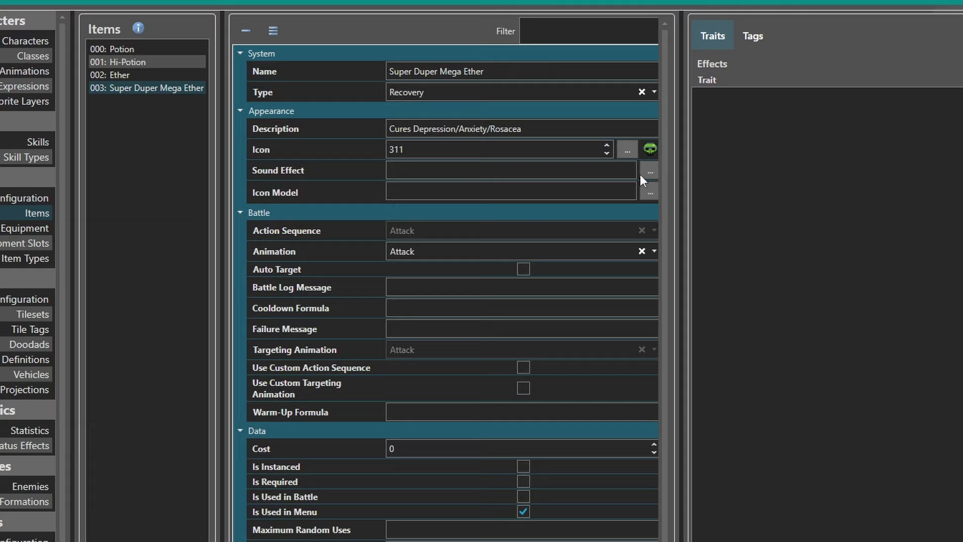
key(Home)
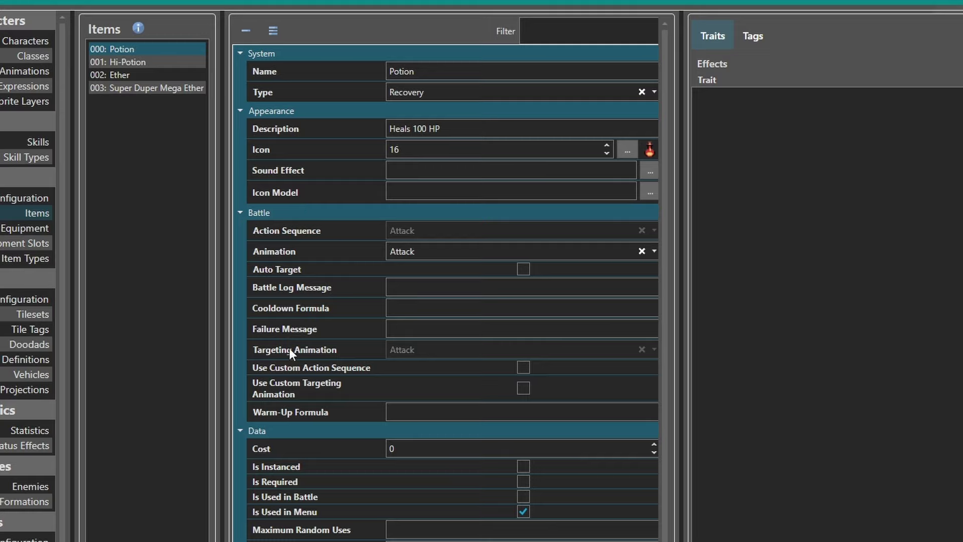
- Enable Is Used in Battle under the Potion's Data properties, keeping Uses at 1, and view the use scope choices
scroll(252, 380, down, 3)
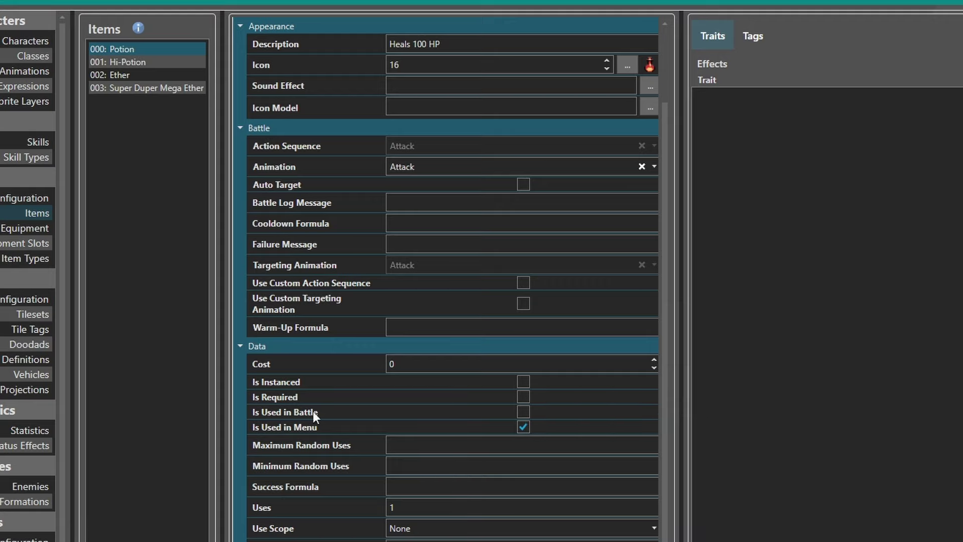
click(522, 415)
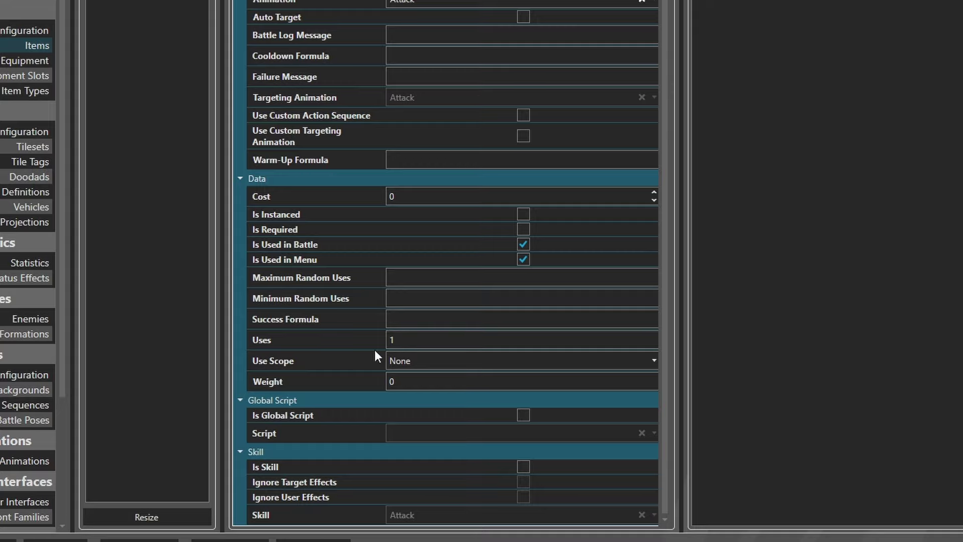
click(395, 360)
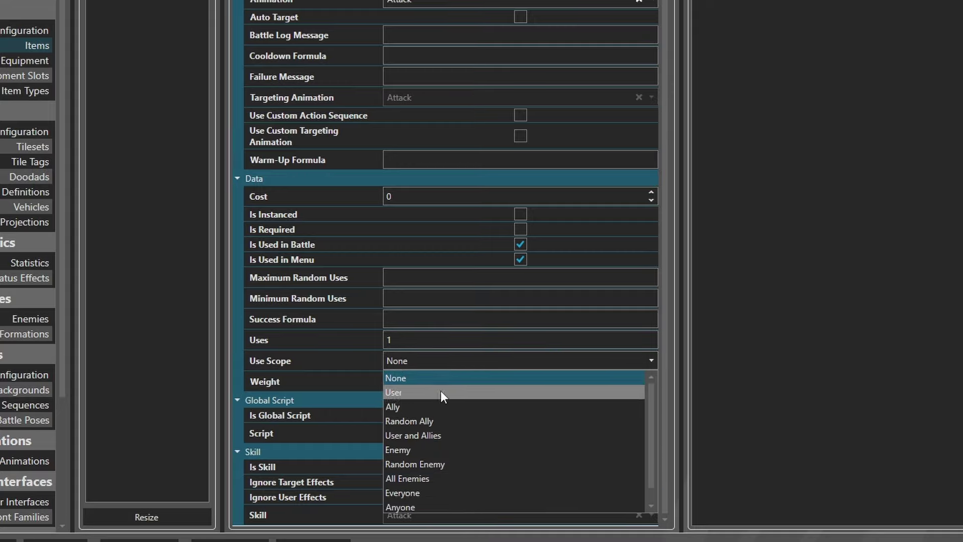
click(411, 378)
scroll(403, 364, down, 2)
scroll(447, 375, up, 1)
scroll(425, 400, up, 2)
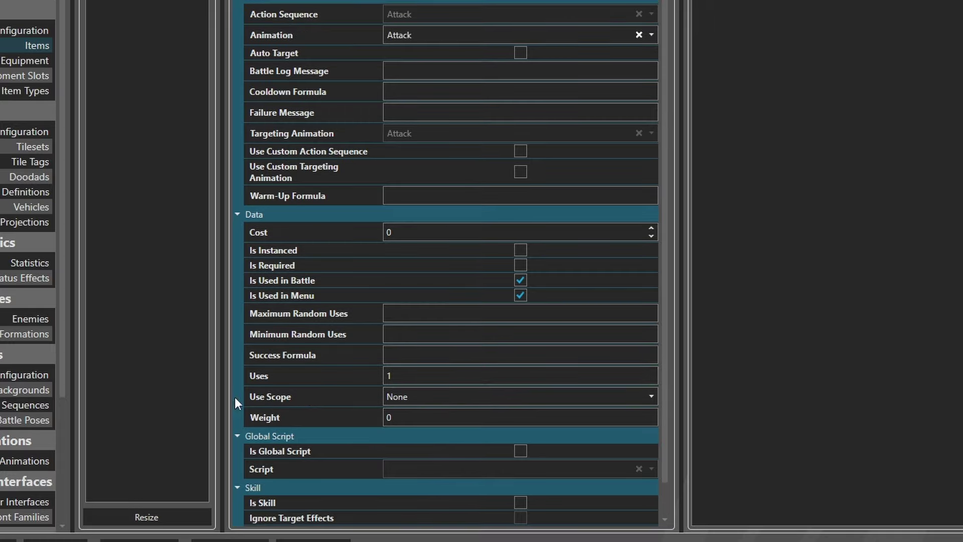
scroll(667, 396, down, 2)
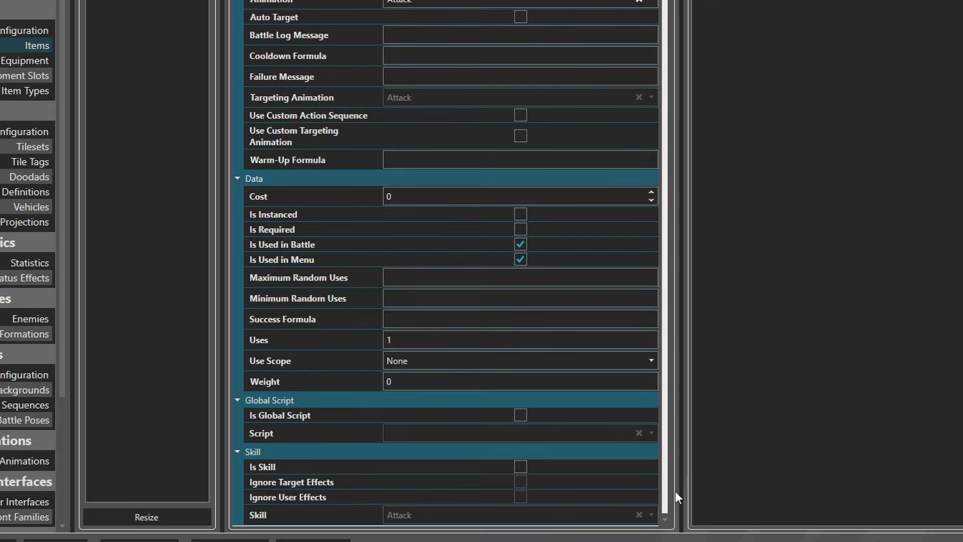
click(389, 361)
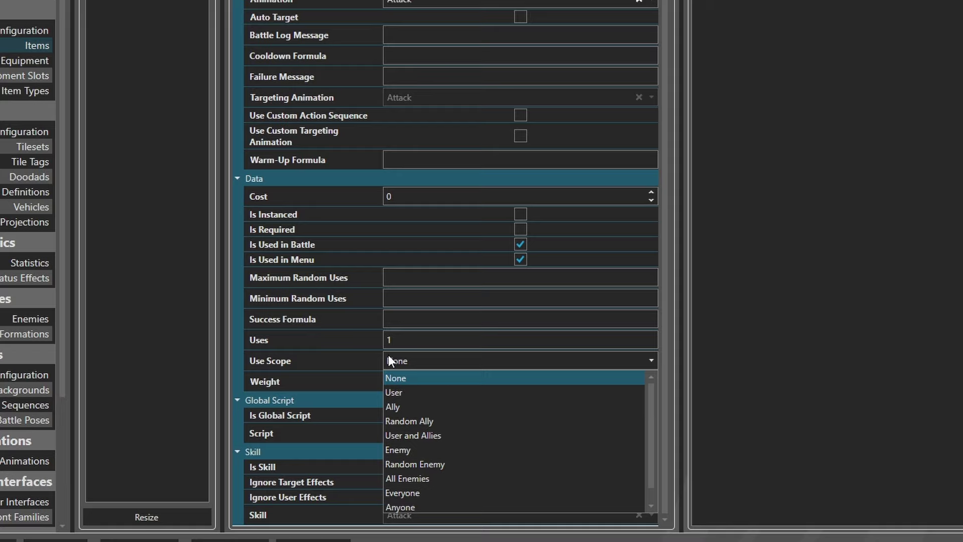
click(391, 355)
click(415, 357)
click(414, 356)
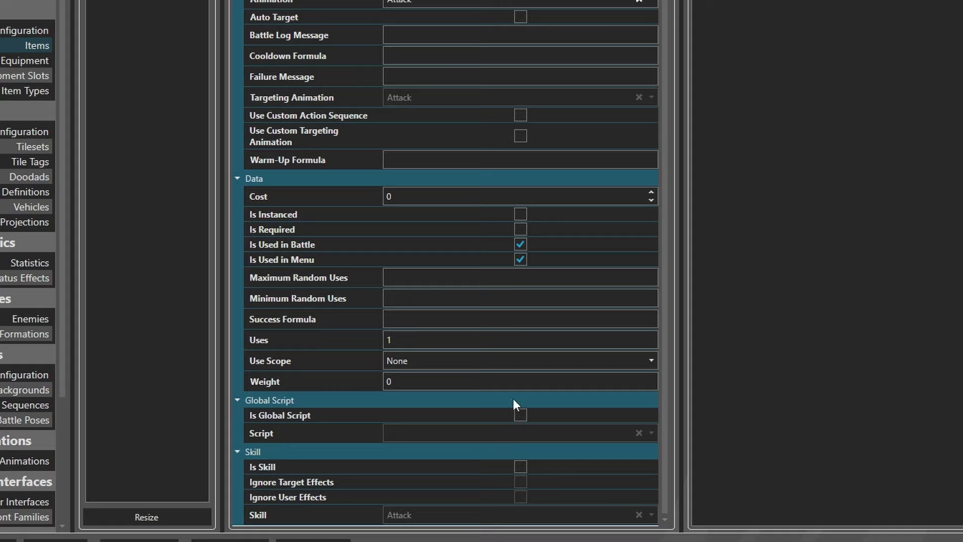
click(520, 416)
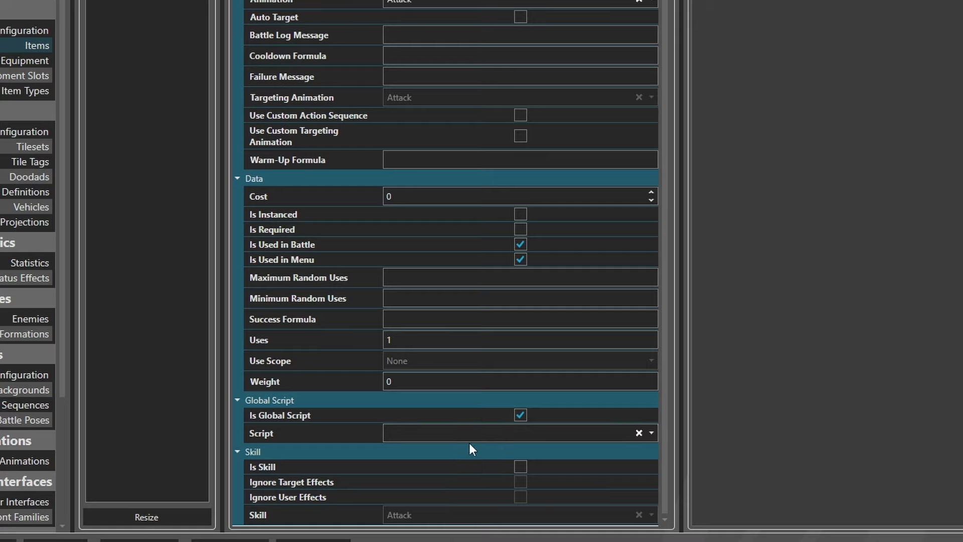
click(520, 415)
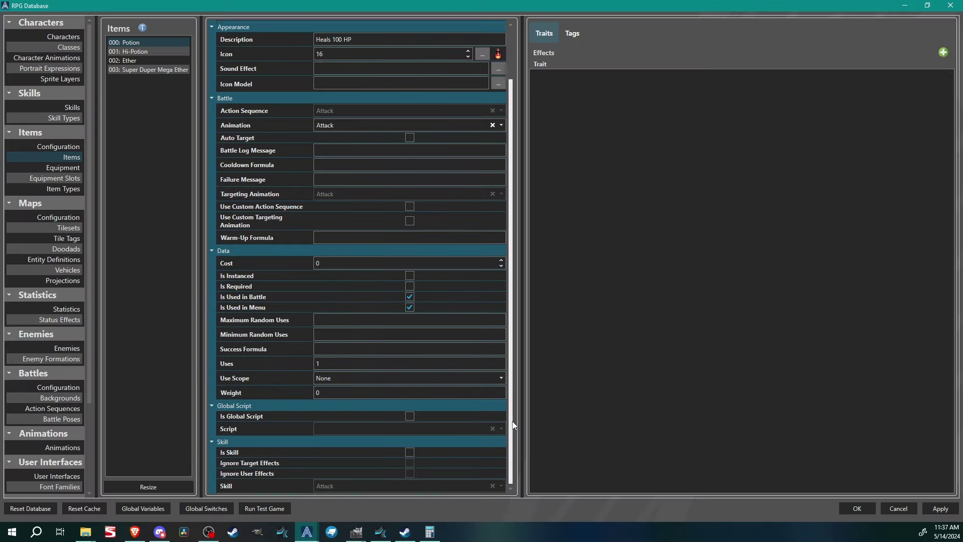
scroll(659, 291, up, 3)
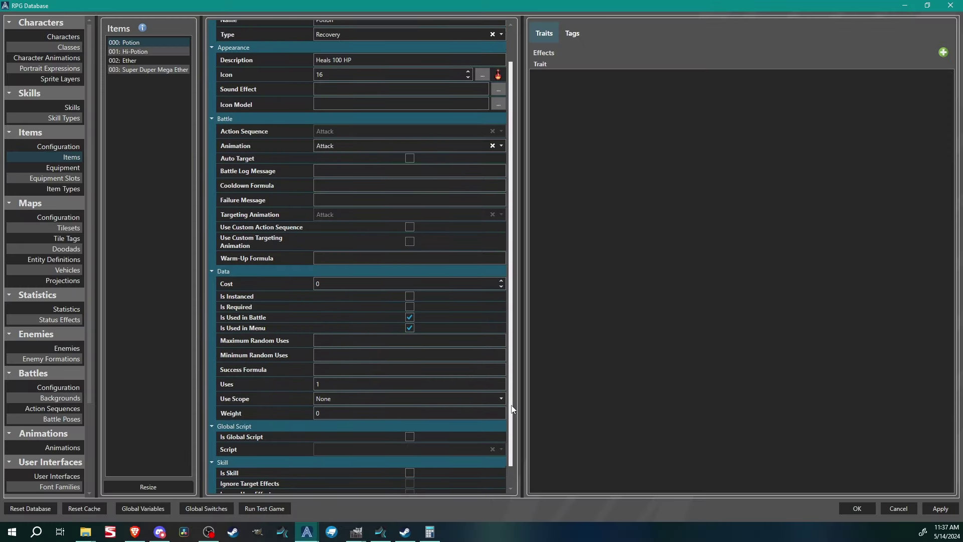